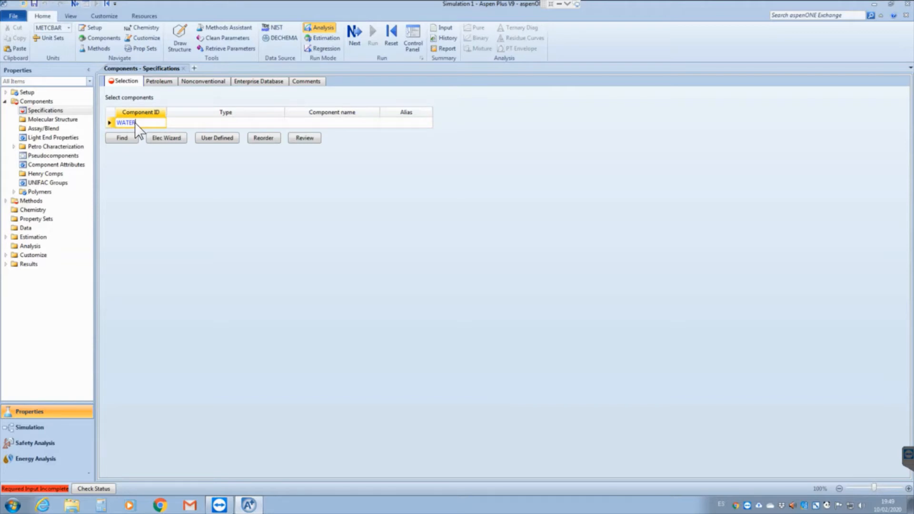
Step: Add WATER as a component, then find compounds containing "acetic" and add ACETIC-ACID to the component list
key("Return")
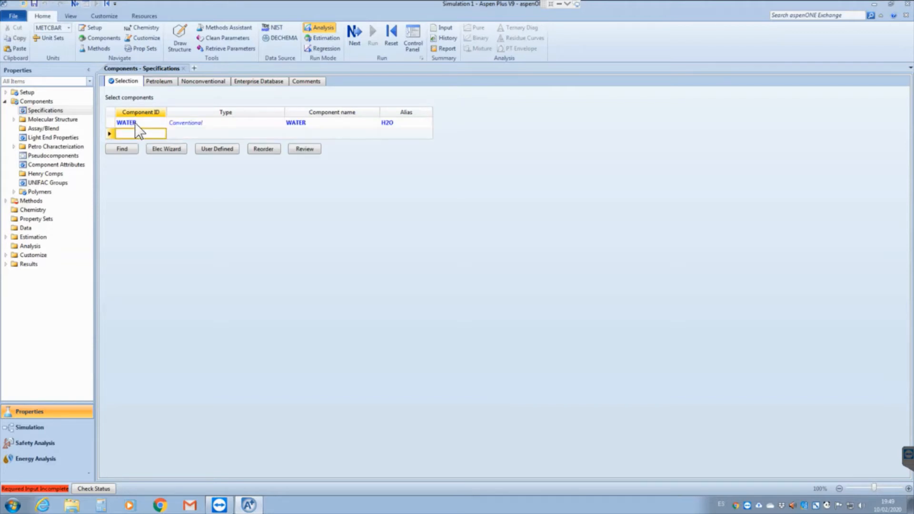
left_click(122, 149)
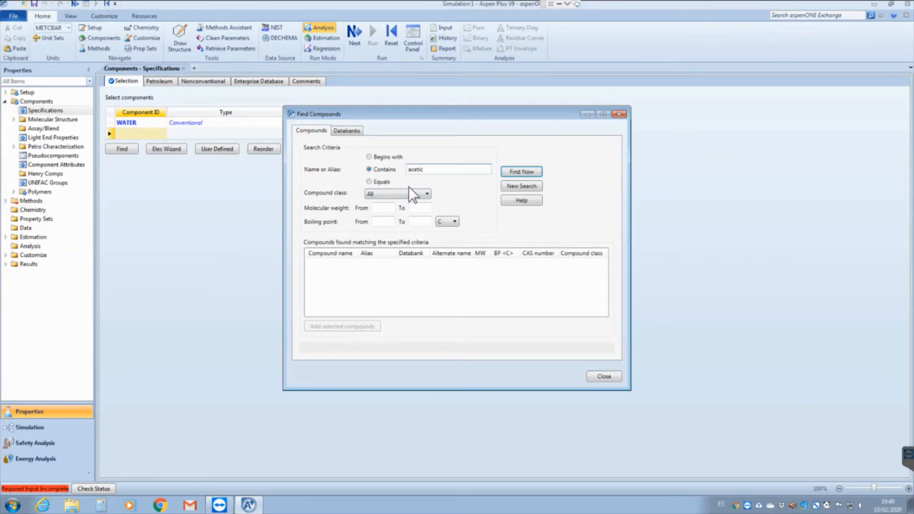
left_click(520, 170)
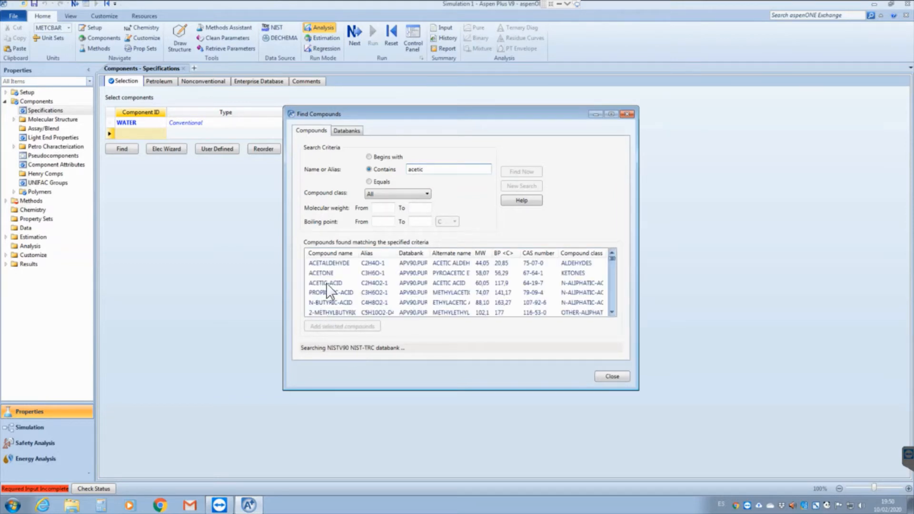
left_click(327, 285)
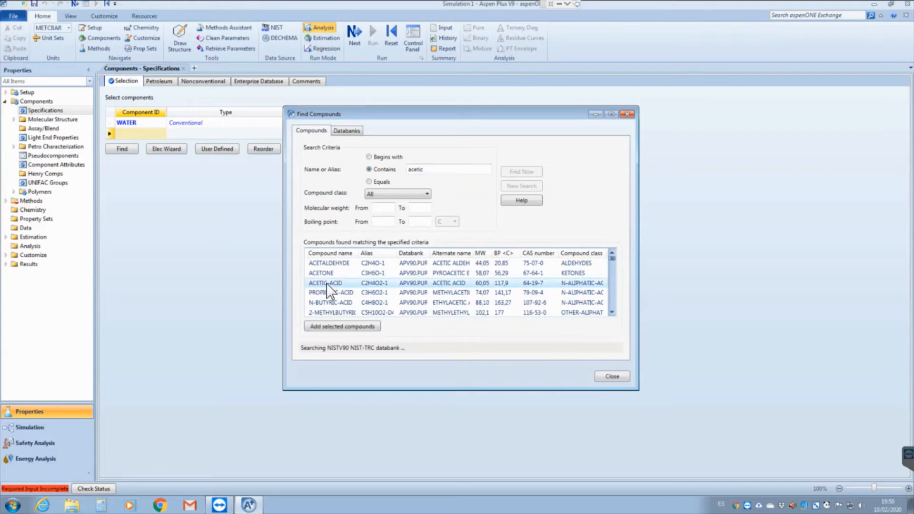
left_click(332, 324)
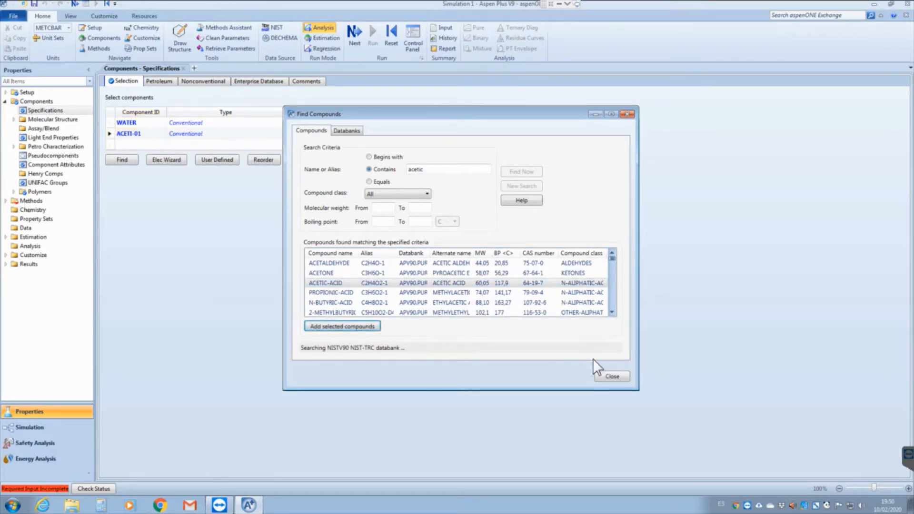
left_click(612, 376)
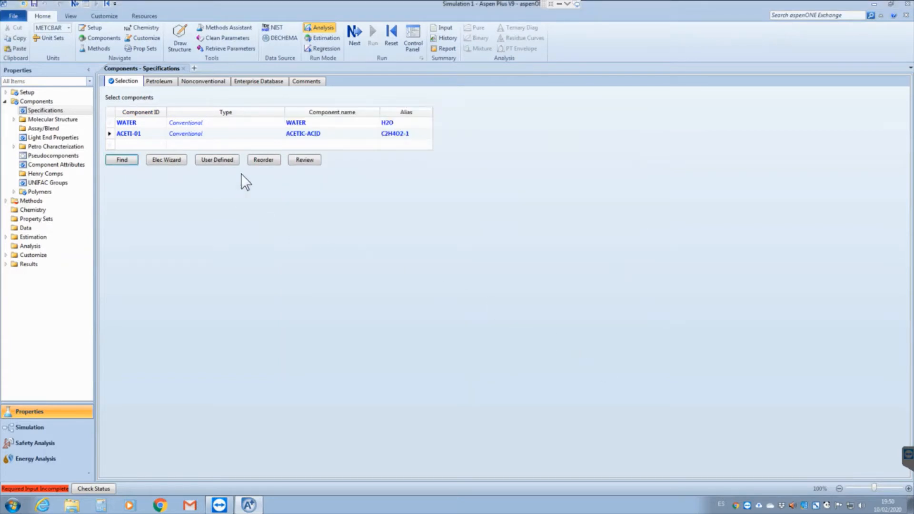
Step: Set the property method filter to ALL and choose NRTL-HOC as the base method
left_click(353, 32)
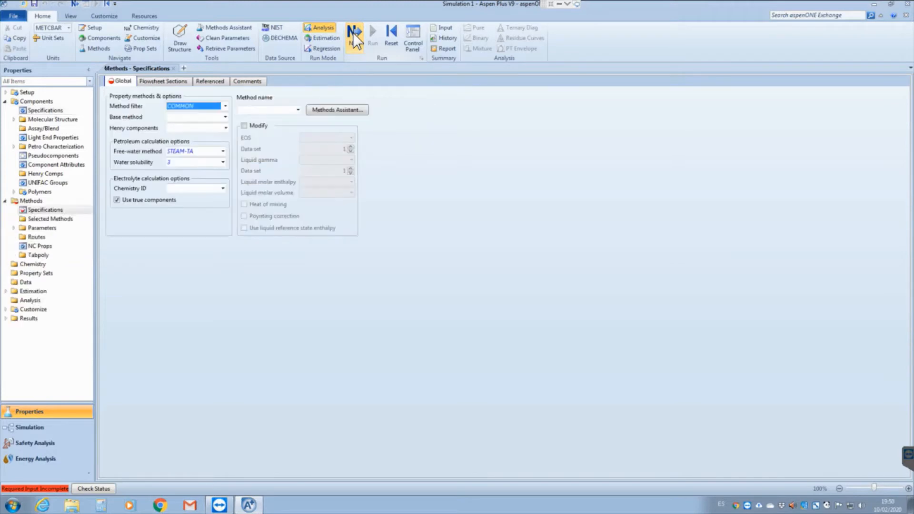
left_click(225, 116)
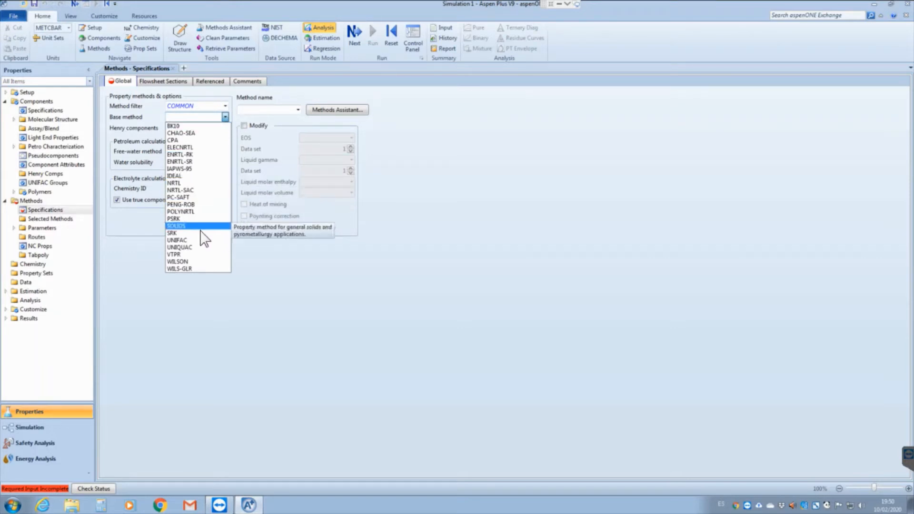
left_click(123, 253)
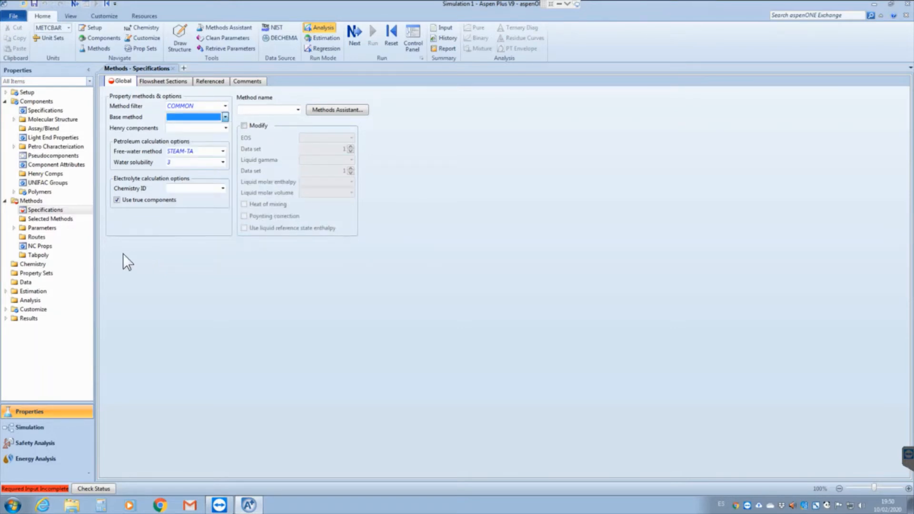
left_click(225, 105)
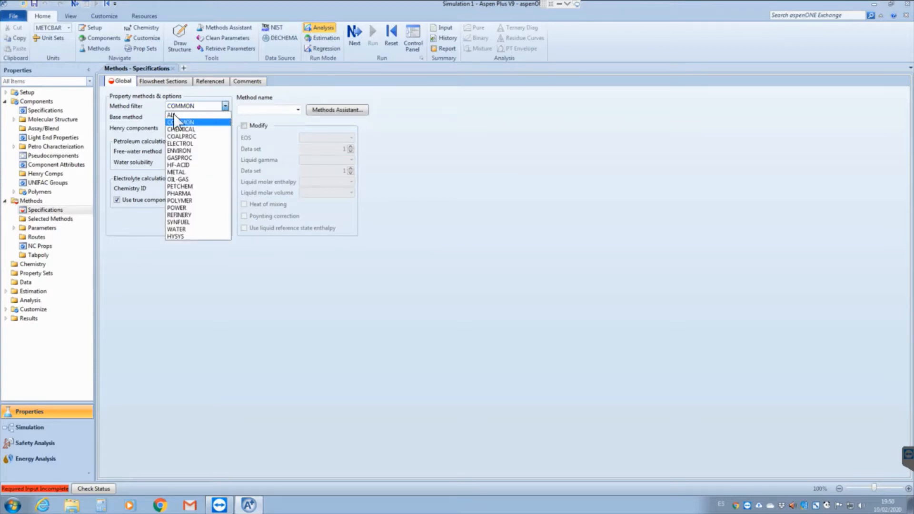
left_click(172, 115)
left_click(223, 117)
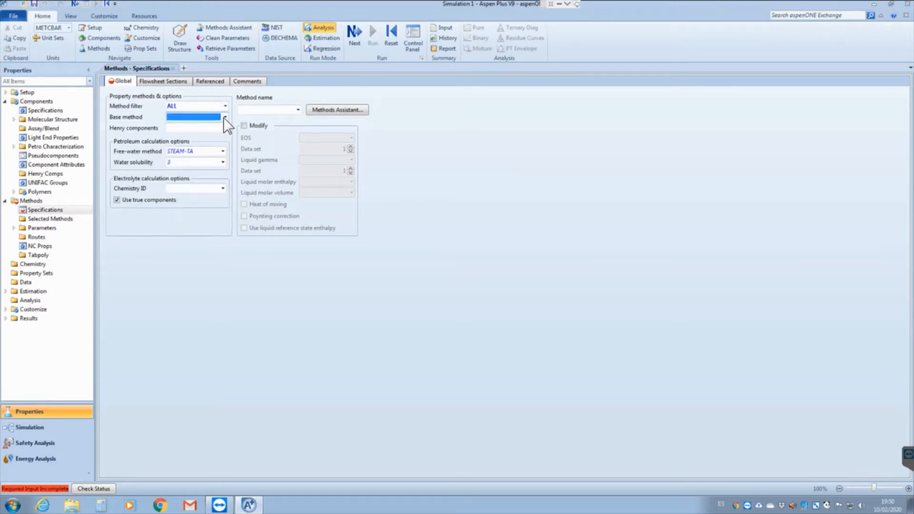
left_click(224, 117)
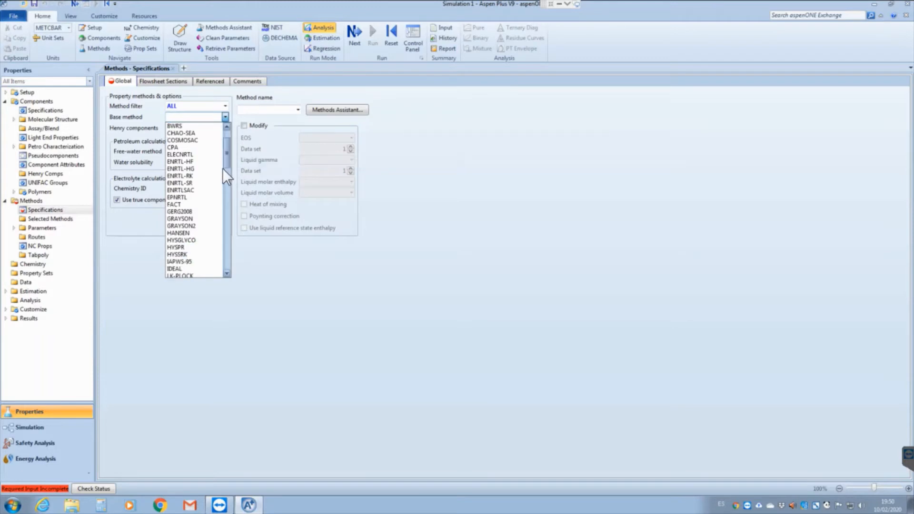
scroll(222, 171, "down", 7)
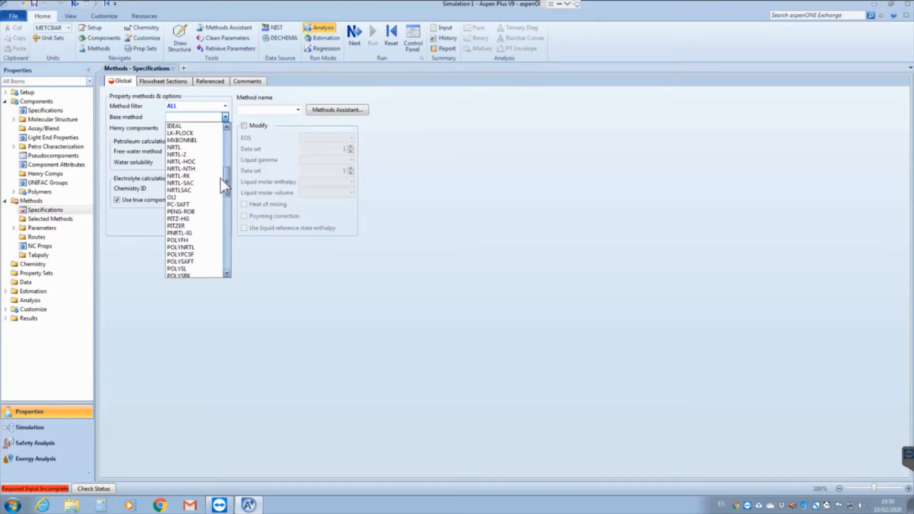
left_click(191, 162)
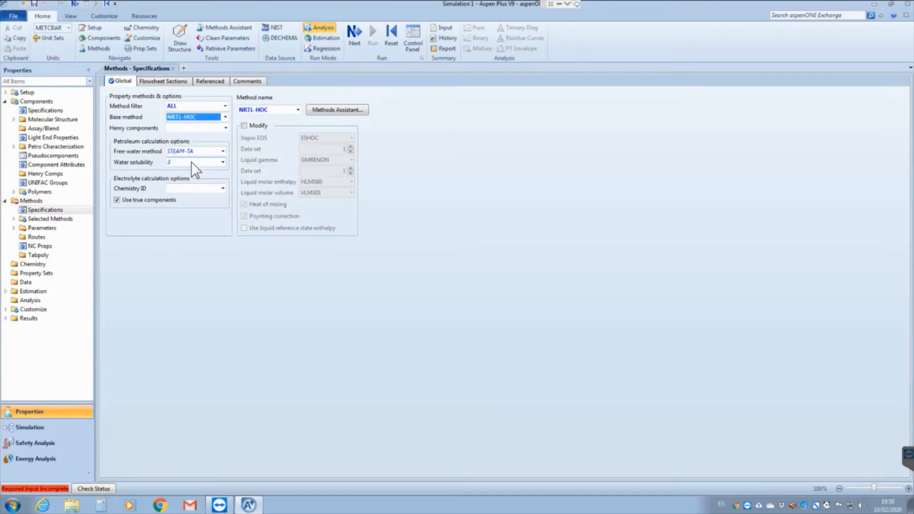
Step: Go through the HOCETA-1 and NRTL-1 binary interaction parameters and run the property analysis setup
left_click(357, 34)
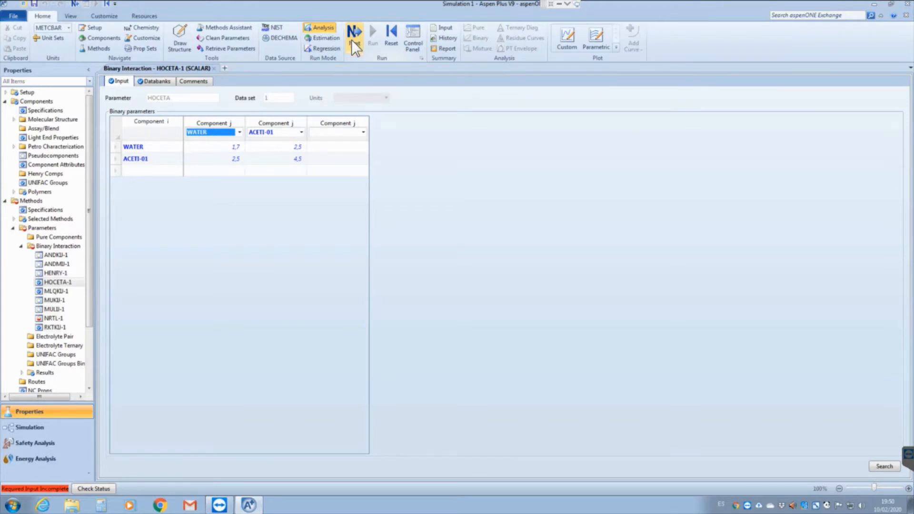
left_click(356, 33)
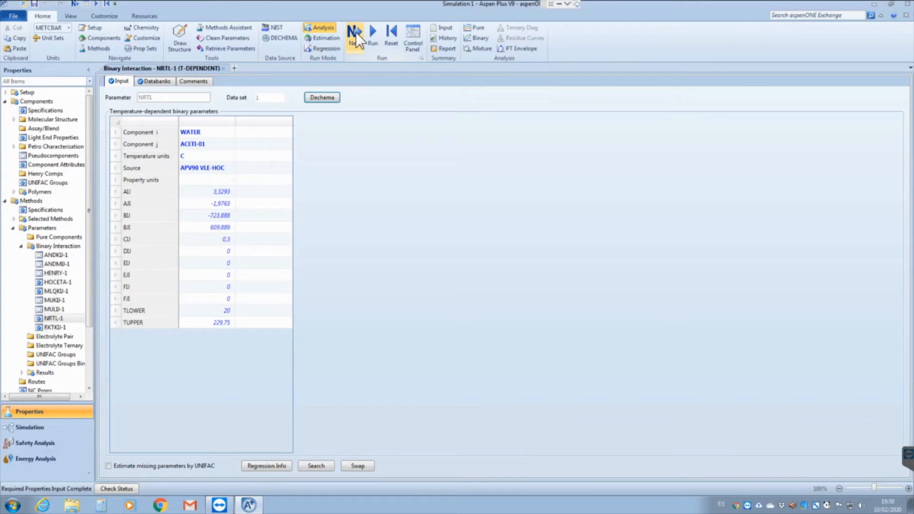
left_click(356, 33)
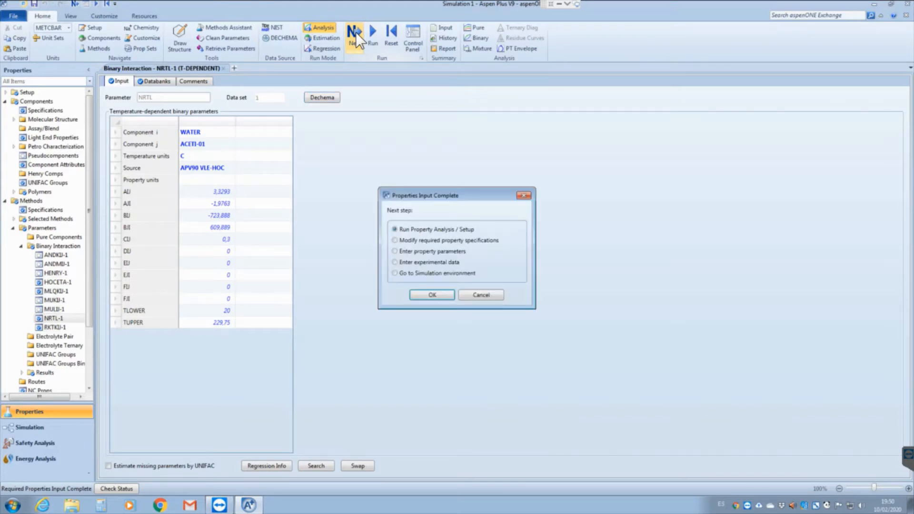
left_click(436, 296)
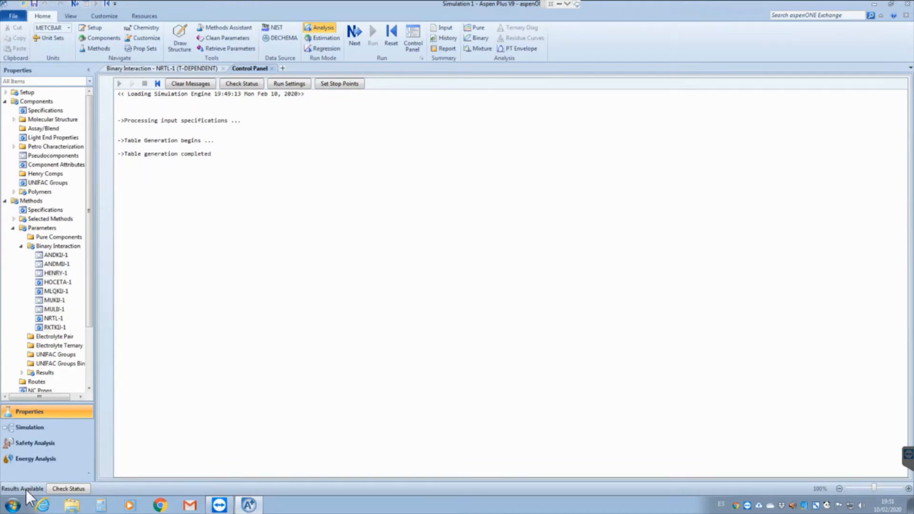
Step: Run a Txy binary analysis of WATER and ACETI-01 at 1.01325 bar and trace both curves at a water mole fraction of about 0.4
left_click(478, 38)
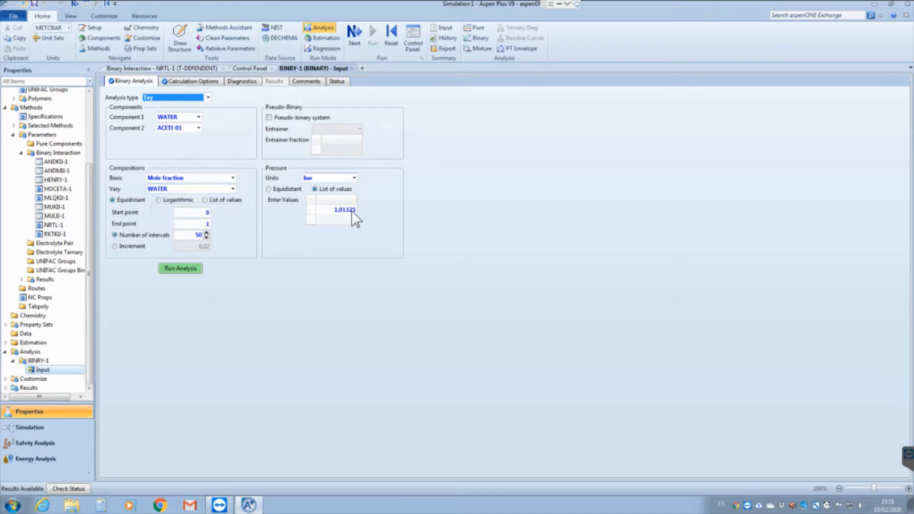
left_click(184, 268)
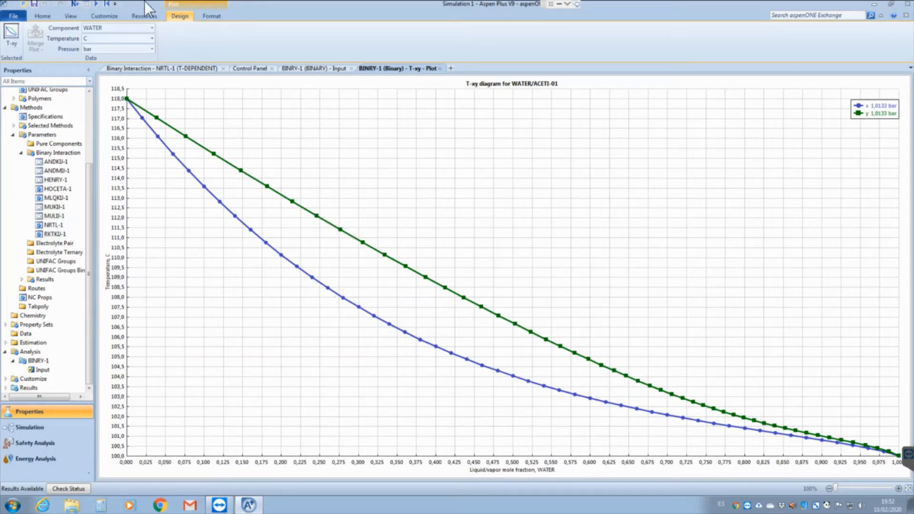
left_click(211, 16)
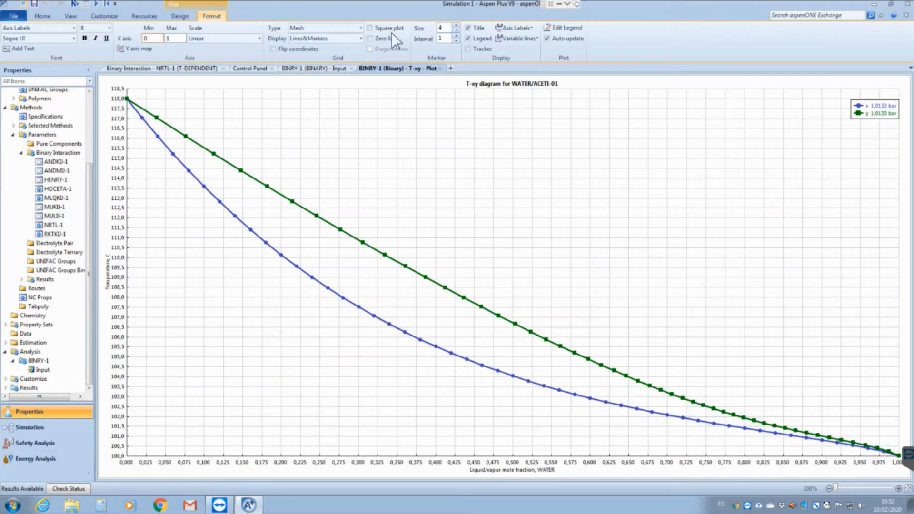
left_click(468, 49)
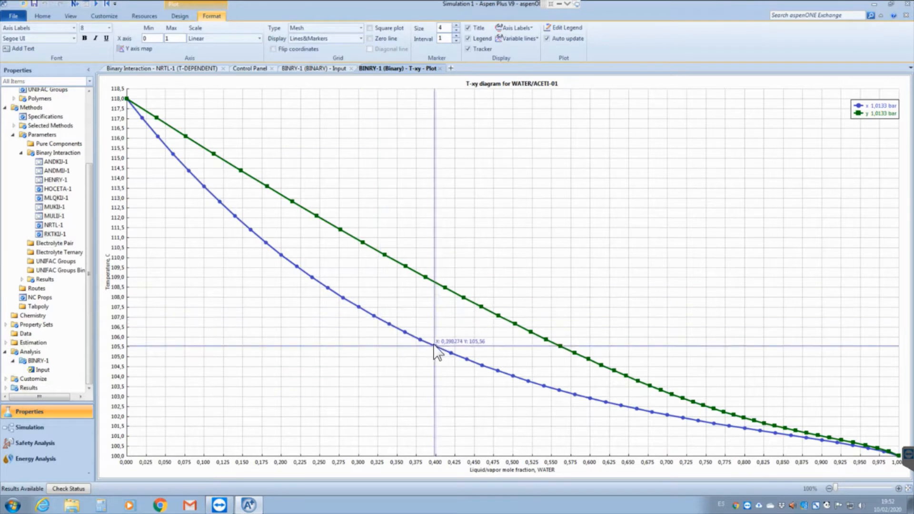
mouse_move(436, 347)
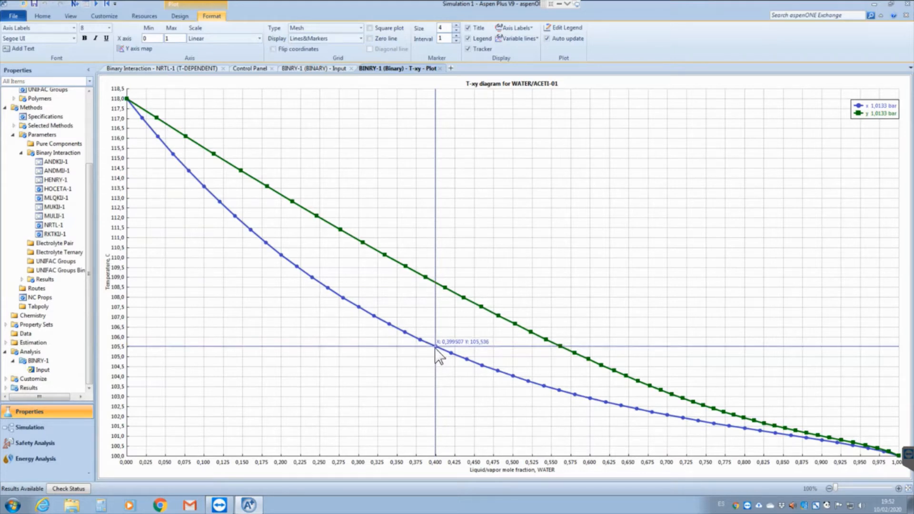
left_click(436, 282)
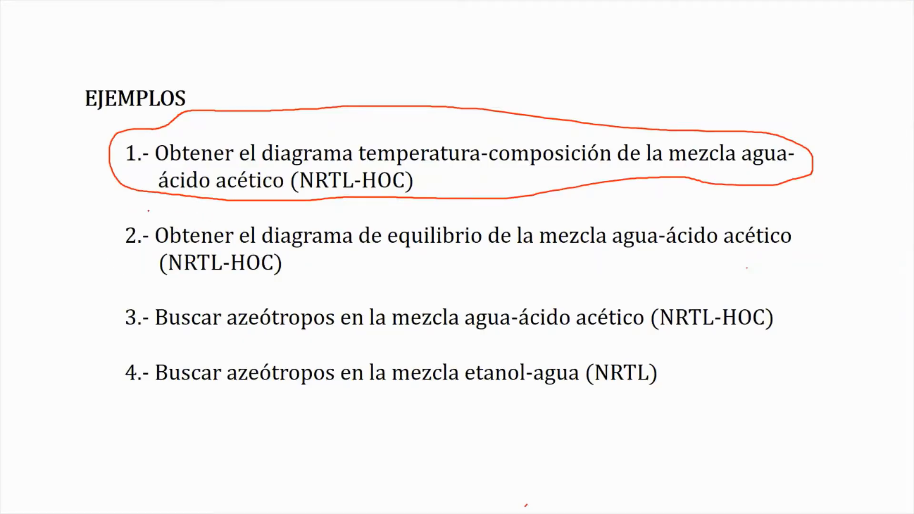
mouse_move(152, 209)
left_mouse_down()
mouse_move(127, 212)
mouse_move(102, 266)
mouse_move(219, 292)
mouse_move(389, 296)
mouse_move(740, 275)
mouse_move(815, 261)
mouse_move(807, 229)
mouse_move(715, 212)
mouse_move(563, 214)
mouse_move(431, 199)
mouse_move(151, 210)
left_mouse_up()
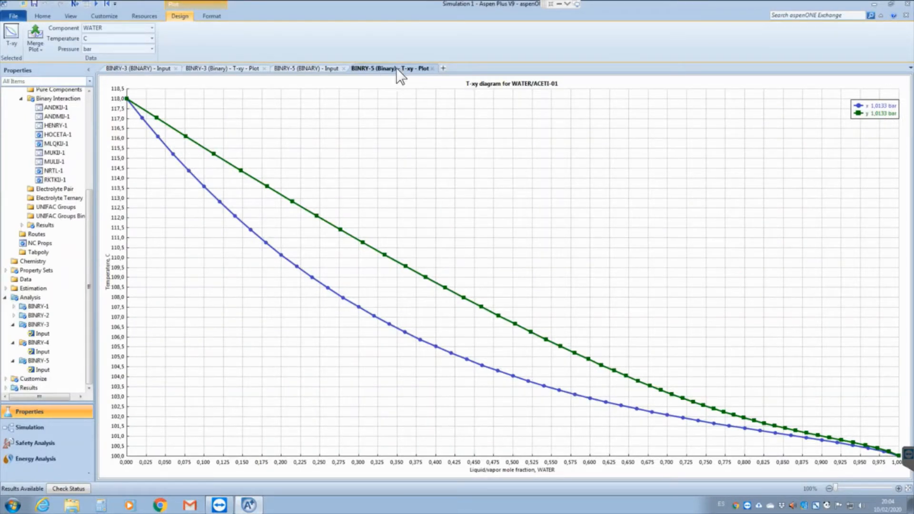
Step: Create the y-x equilibrium plot for WATER and ACETI-01 from the BINRY-5 analysis
left_click(301, 69)
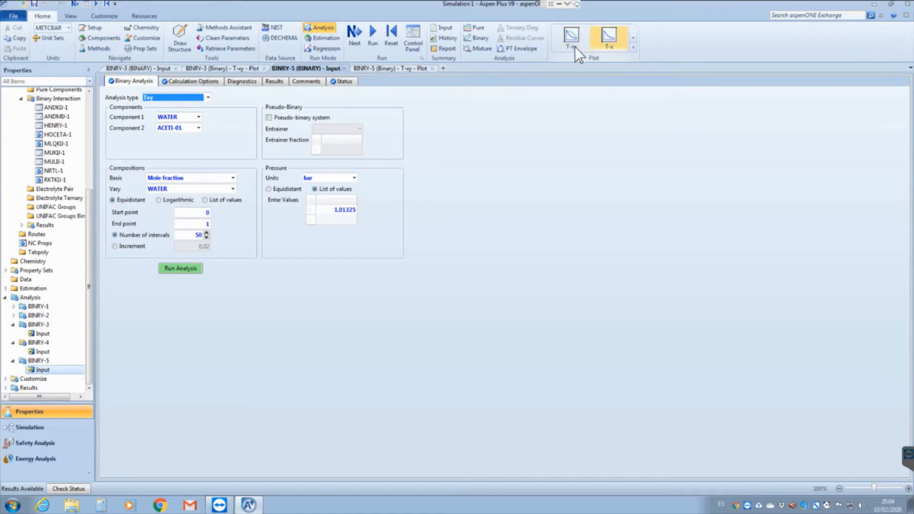
left_click(632, 40)
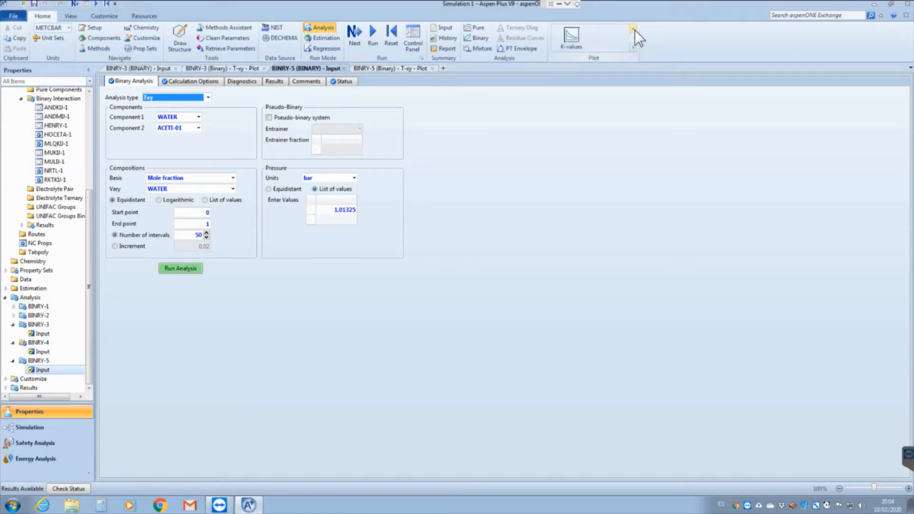
left_click(634, 29)
left_click(634, 39)
left_click(634, 28)
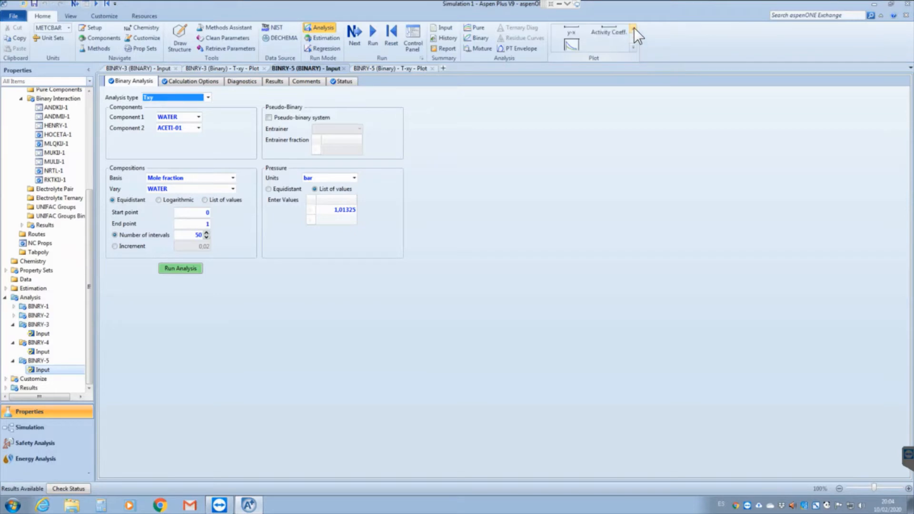
left_click(570, 35)
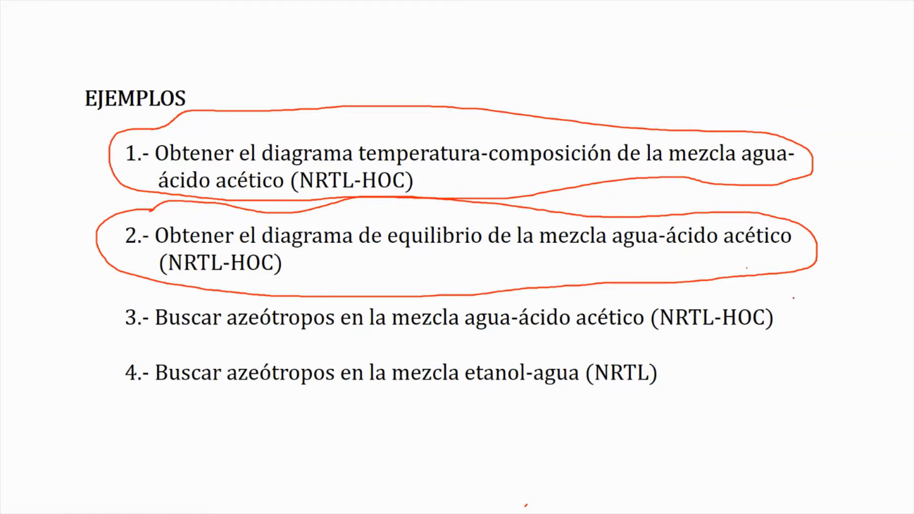
mouse_move(662, 294)
left_mouse_down()
mouse_move(238, 287)
mouse_move(132, 309)
mouse_move(148, 346)
mouse_move(772, 340)
mouse_move(777, 303)
mouse_move(661, 294)
left_mouse_up()
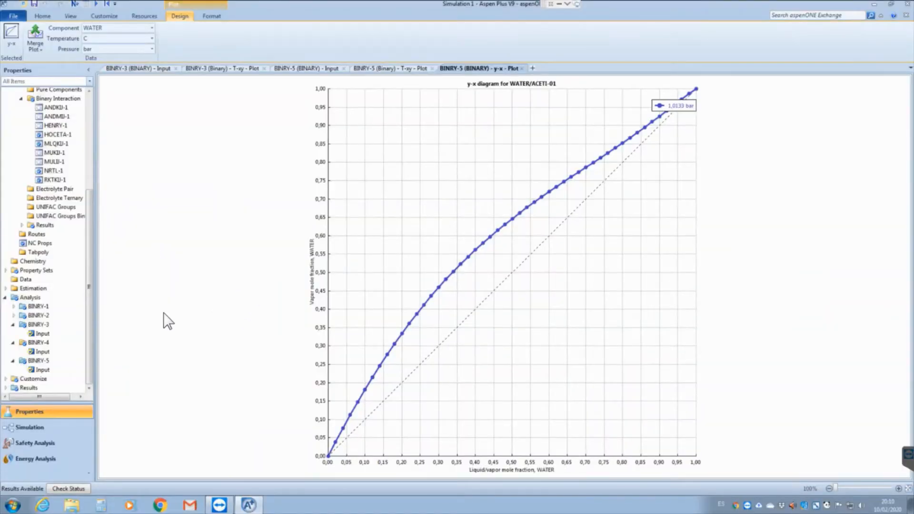
Step: Switch to the Simulation environment and run an Azeotrope Search on WATER and ACETI-01 with NRTL-HOC at 101325 N/SQM
left_click(33, 427)
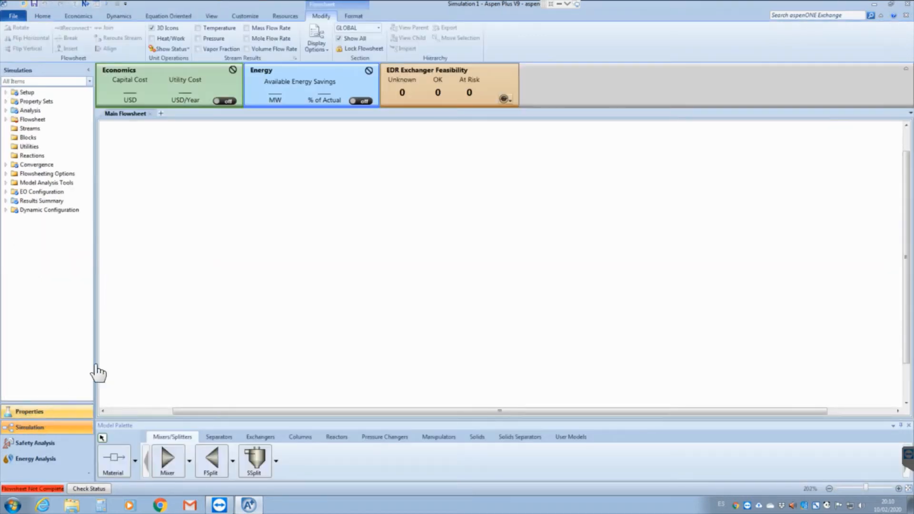
left_click(41, 16)
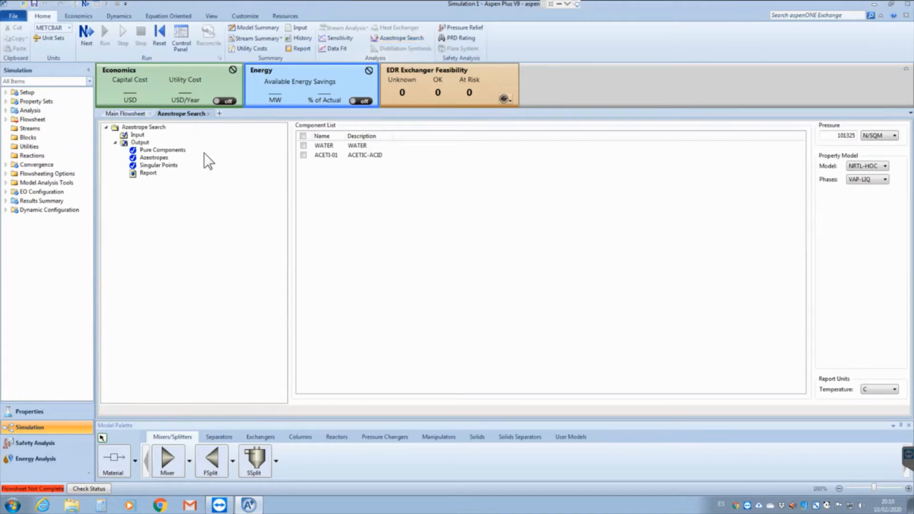
left_click(303, 146)
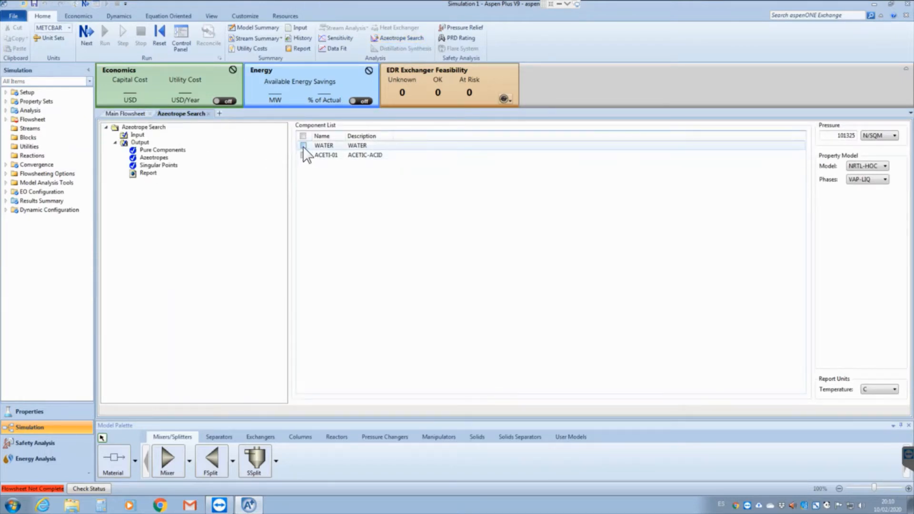
left_click(304, 155)
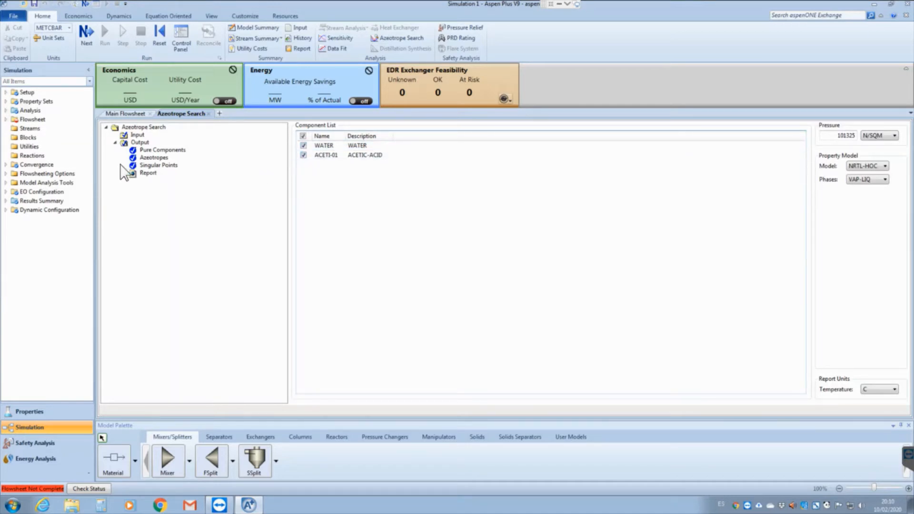
left_click(152, 157)
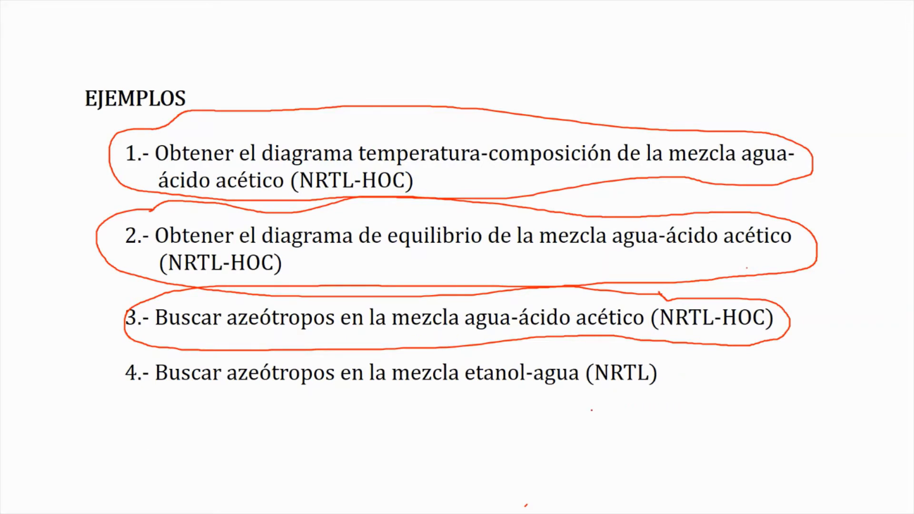
left_click_drag(89, 403, 684, 401)
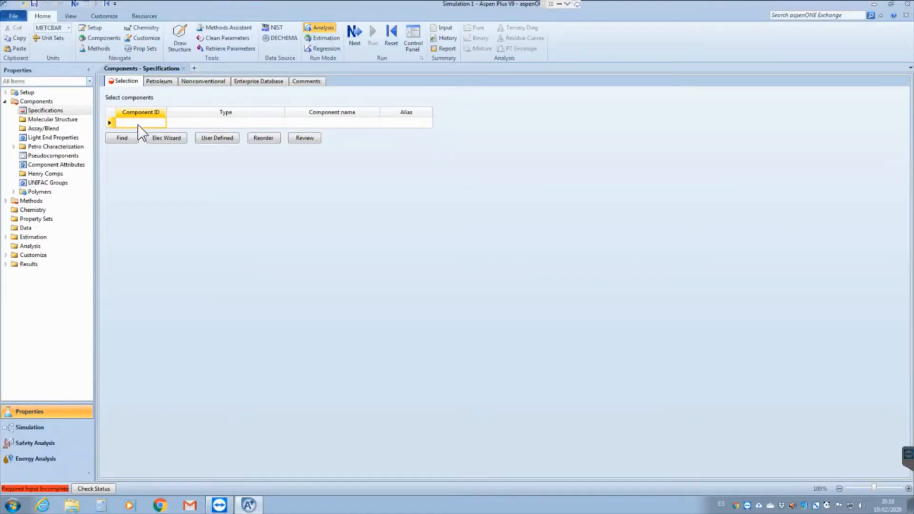
Step: Add WATER and ETHANOL to the component list
left_click(138, 124)
key("Return")
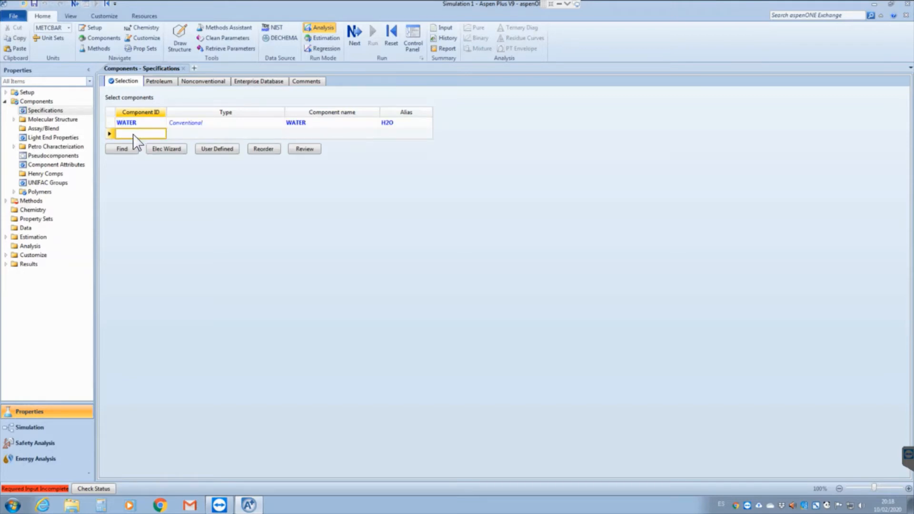
type("ETHANOL")
key("Return")
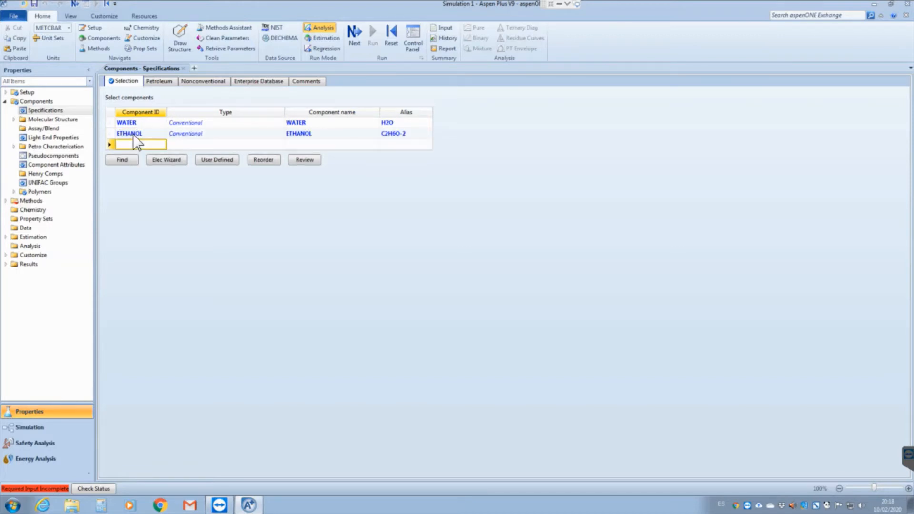
Step: Choose NRTL as the base method, accept the NRTL-1 water–ethanol binary parameters and run the property analysis setup
left_click(354, 33)
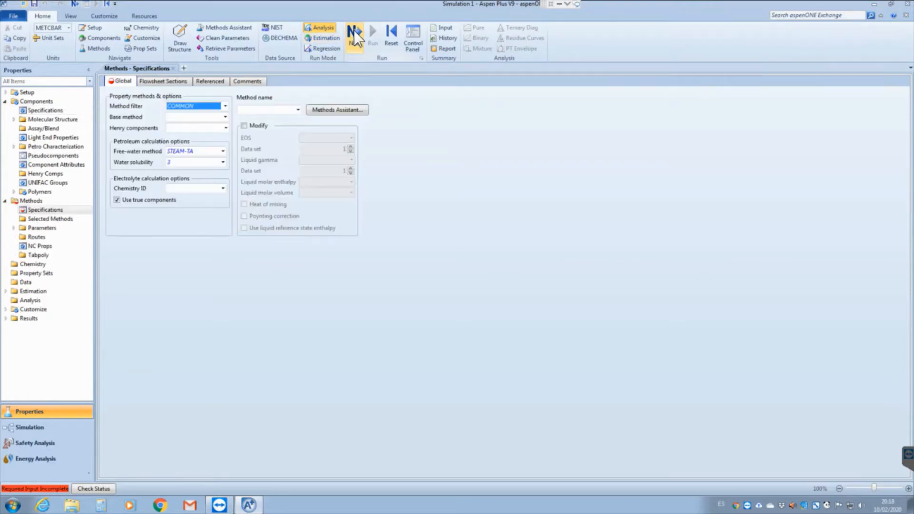
left_click(224, 116)
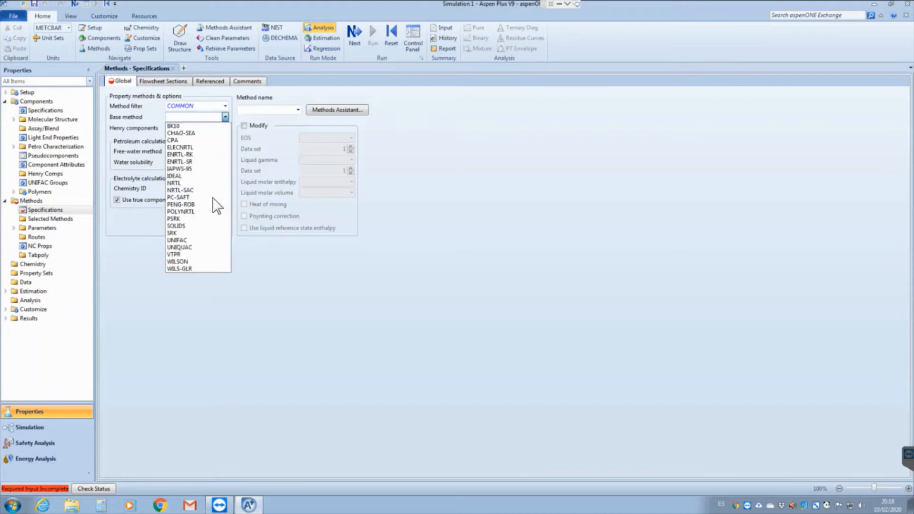
left_click(181, 183)
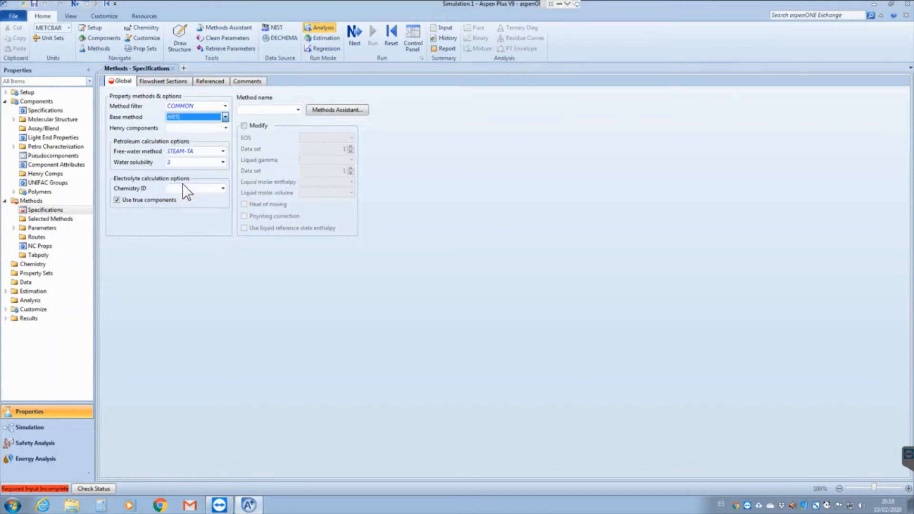
left_click(355, 33)
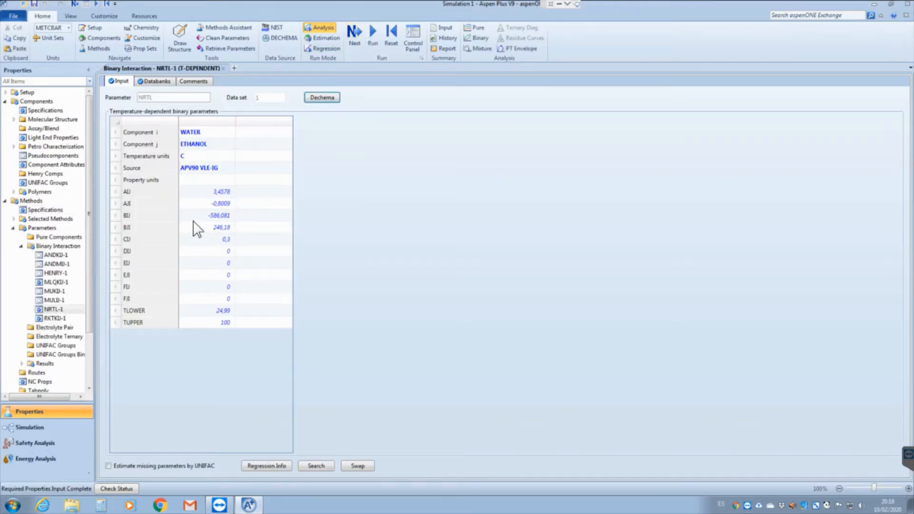
left_click(355, 30)
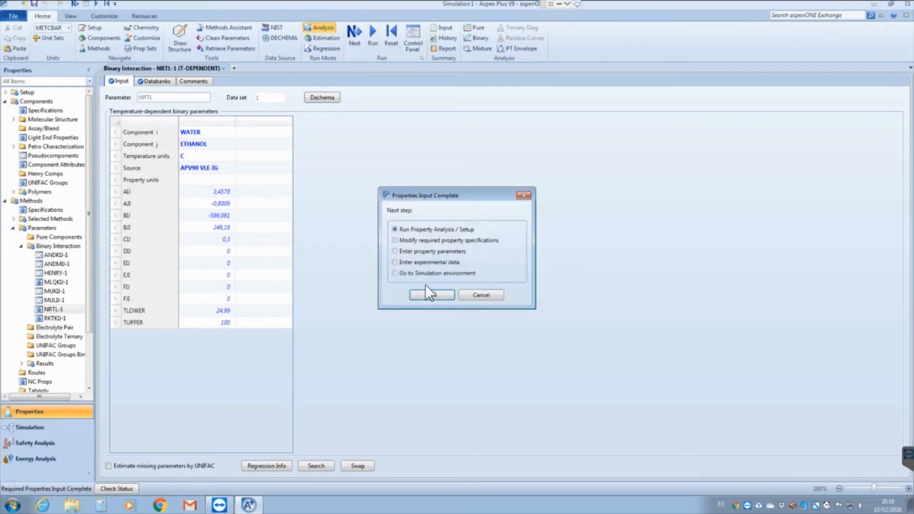
left_click(431, 295)
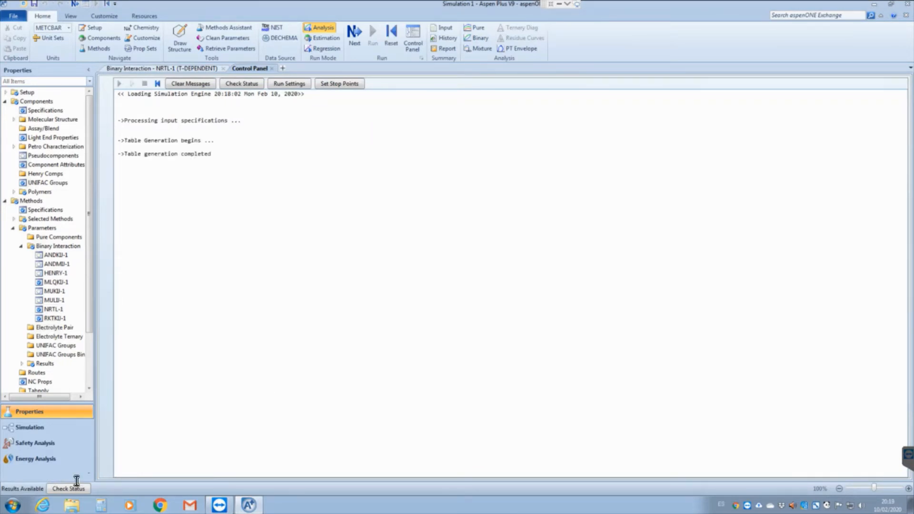
Step: Switch to the Simulation environment and run an Azeotrope Search on WATER and ETHANOL with NRTL at 101325 N/SQM
left_click(29, 428)
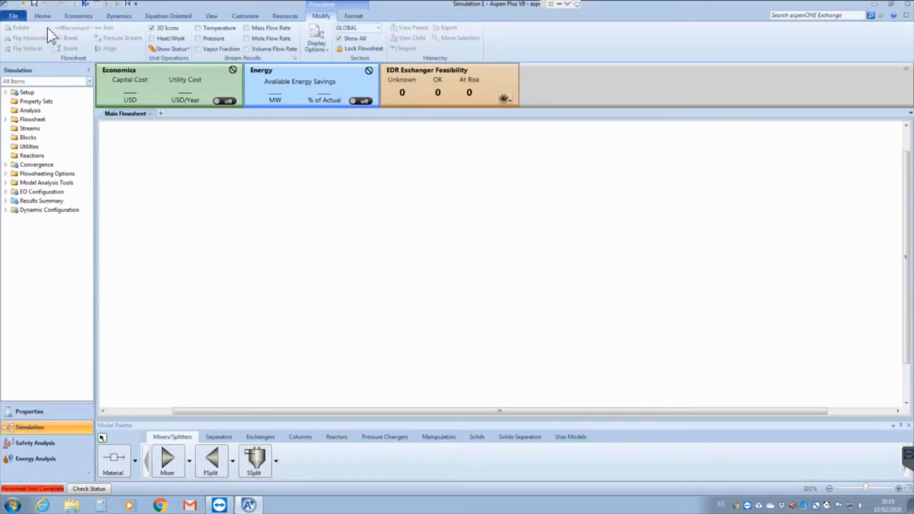
left_click(42, 17)
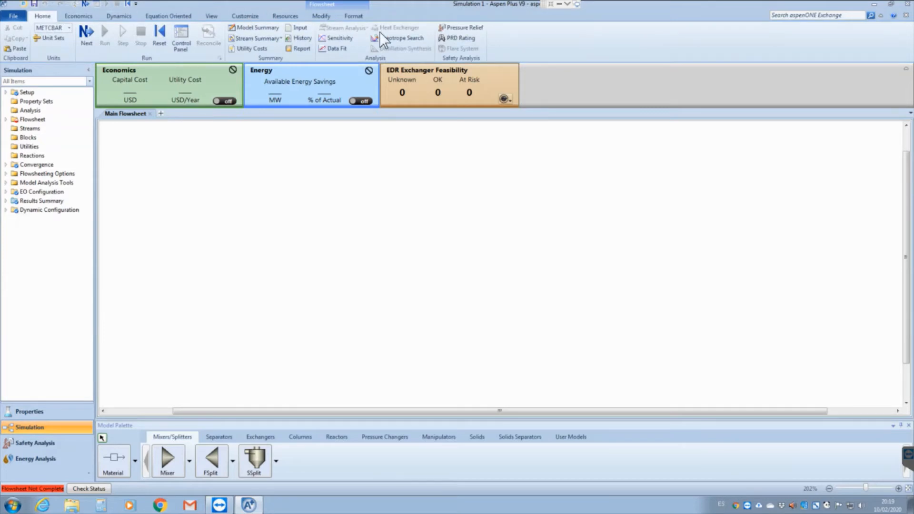
left_click(404, 39)
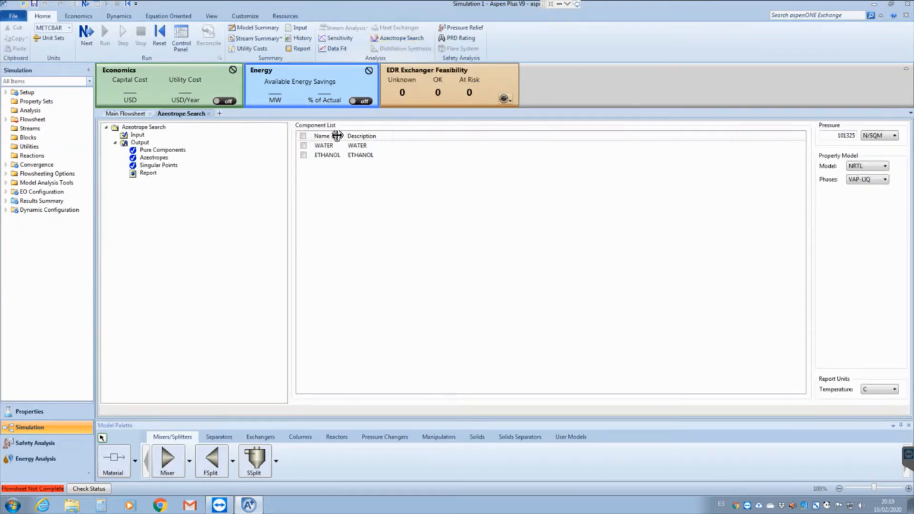
left_click(304, 146)
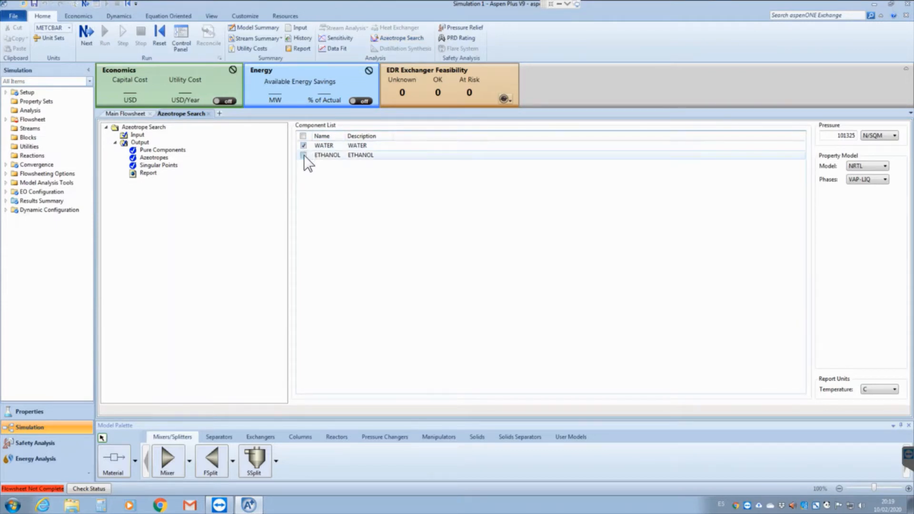
left_click(304, 155)
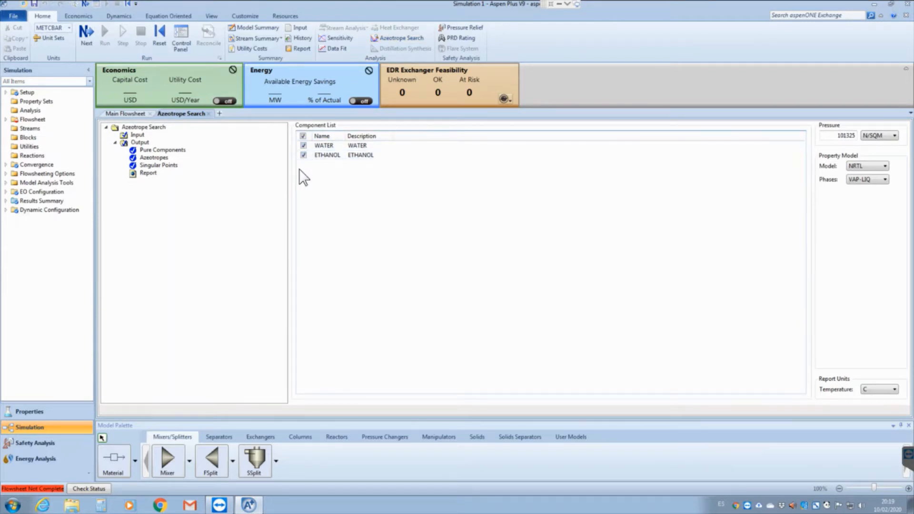
left_click(144, 158)
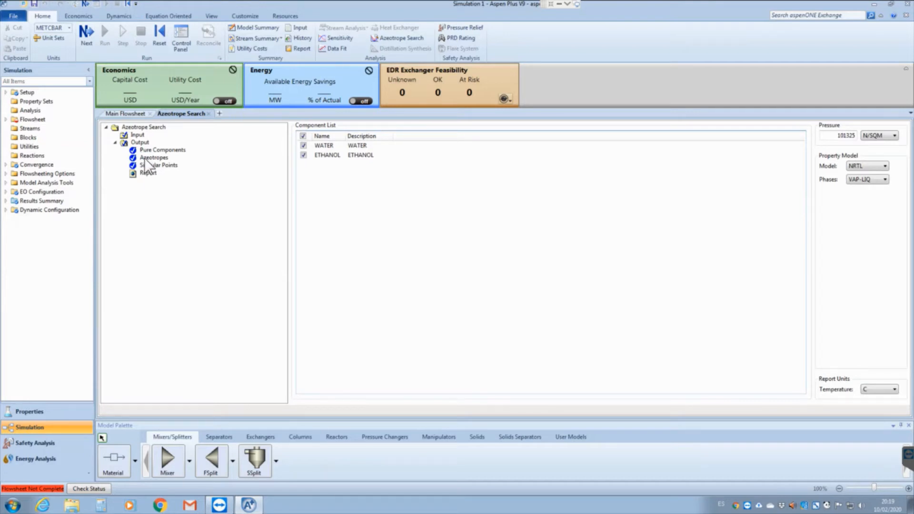
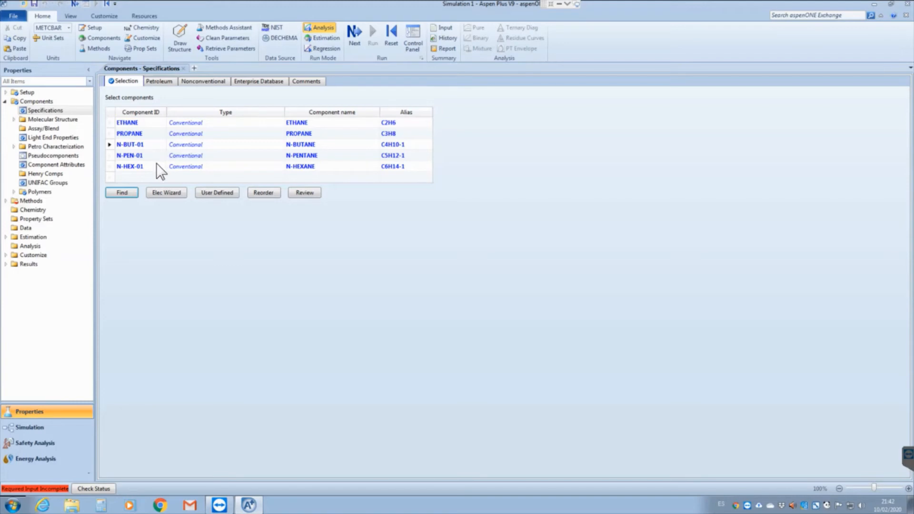
Step: Choose PENG-ROB as the base method for the ethane to n-hexane components, accept the PRKBV-1 parameters and run the property analysis setup
left_click(355, 33)
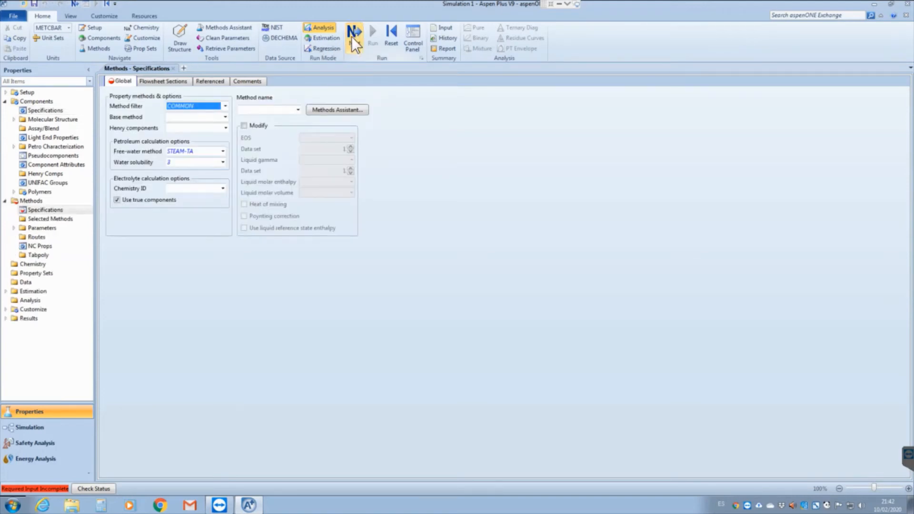
left_click(224, 116)
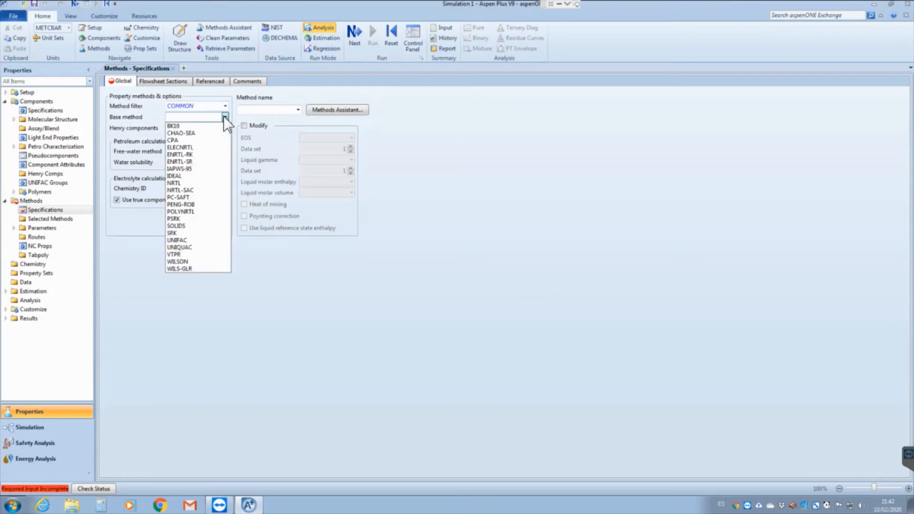
left_click(189, 205)
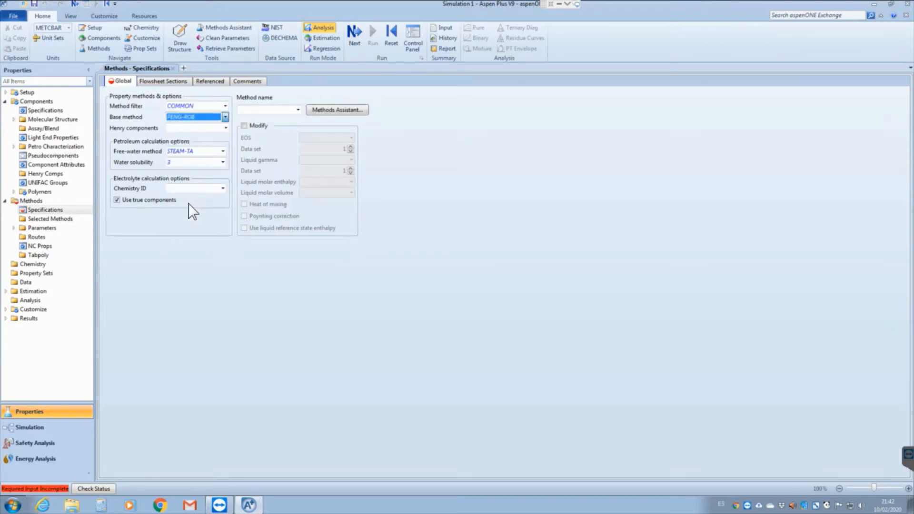
left_click(356, 30)
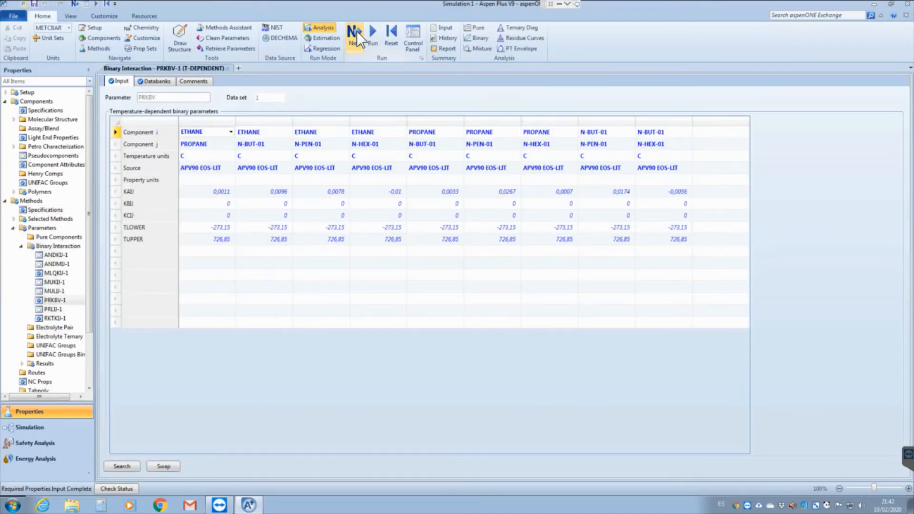
left_click(356, 33)
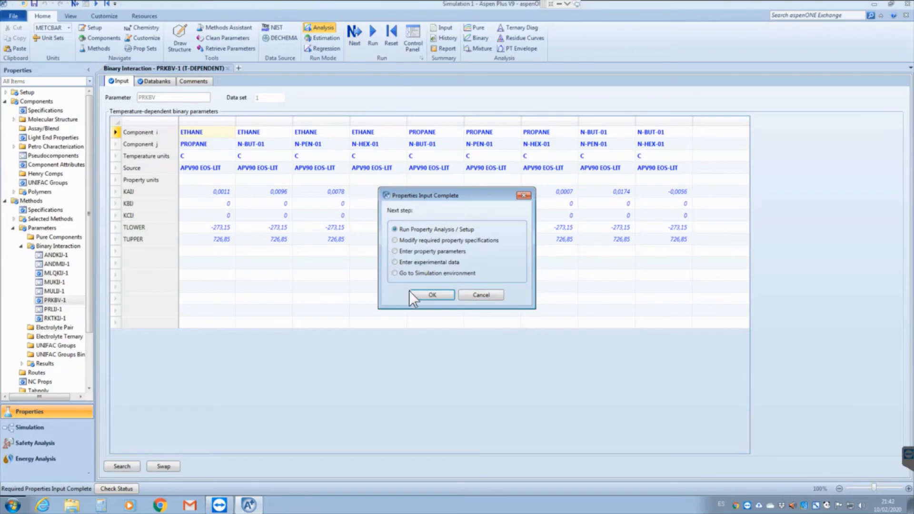
left_click(431, 295)
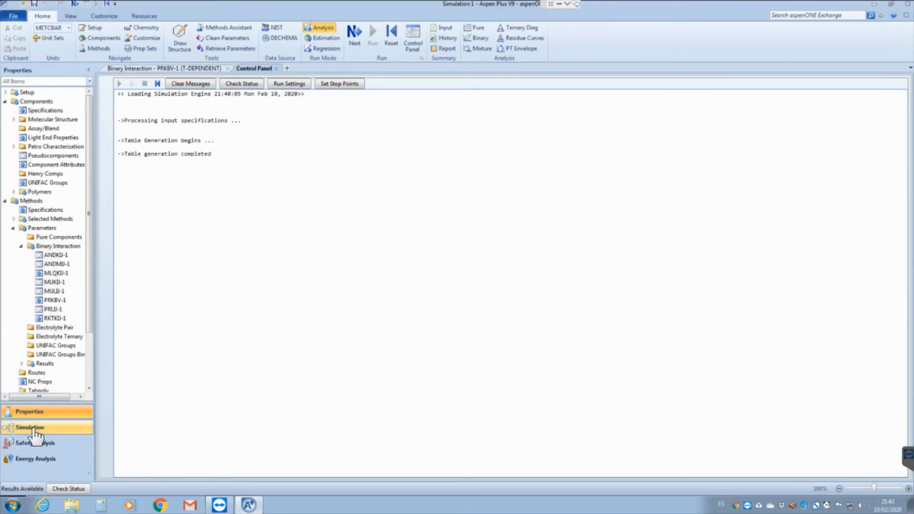
Step: In the Simulation environment, place a DSTWU shortcut distillation column on the flowsheet and name it DSTWU
left_click(34, 429)
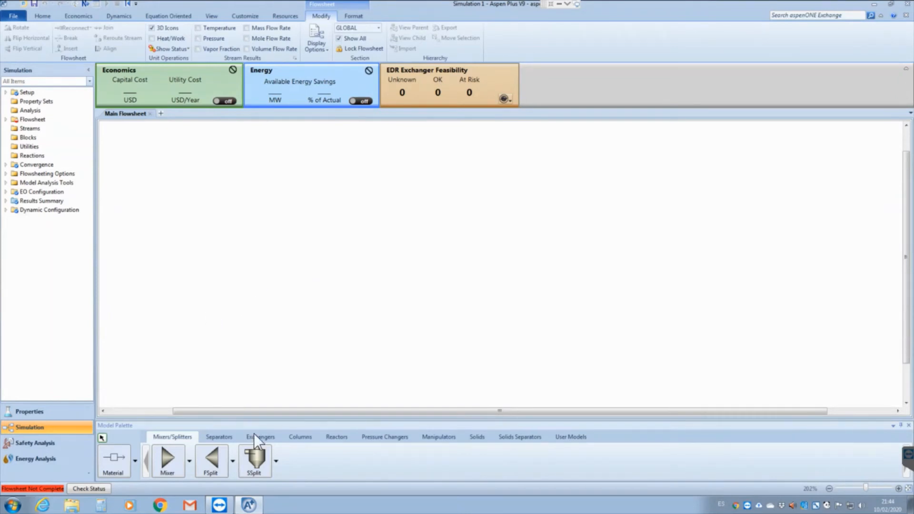
left_click(303, 438)
left_click(167, 460)
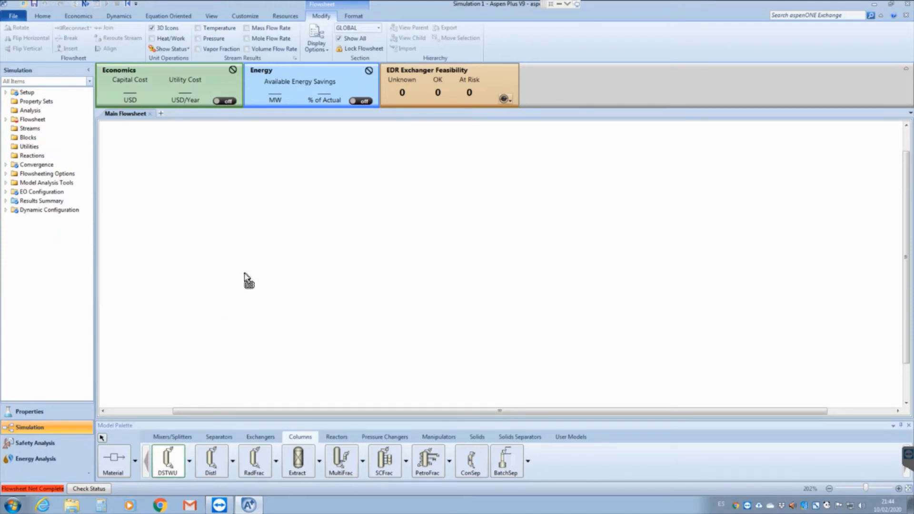
left_click(258, 256)
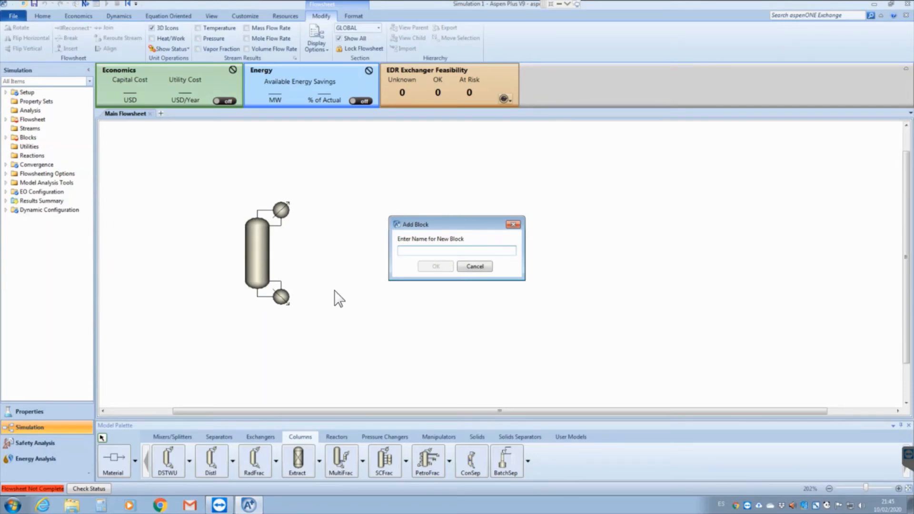
type("D")
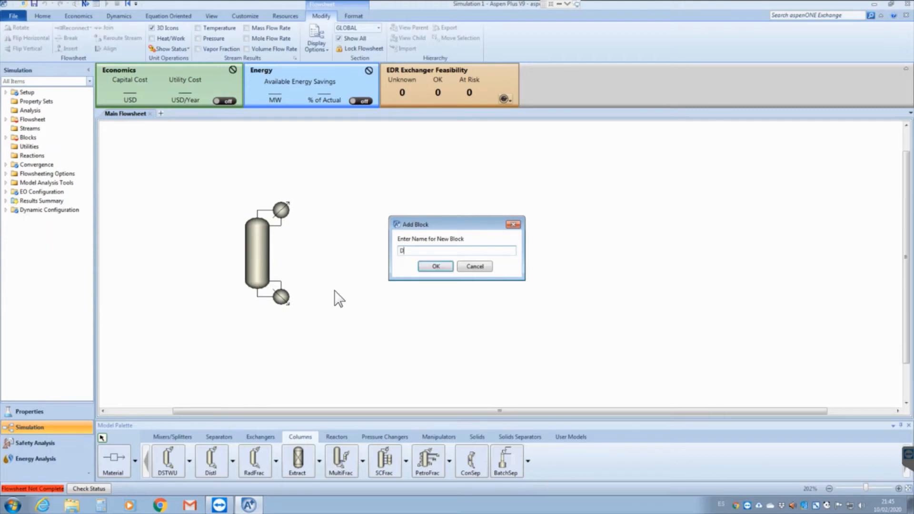
type("STWU")
left_click(435, 266)
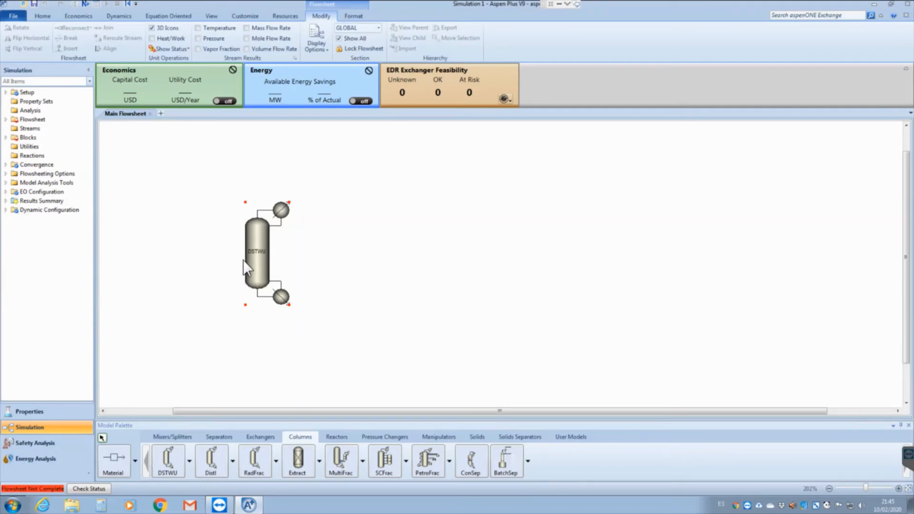
Step: Connect a material feed stream named A to the inlet of the DSTWU column
left_click(113, 460)
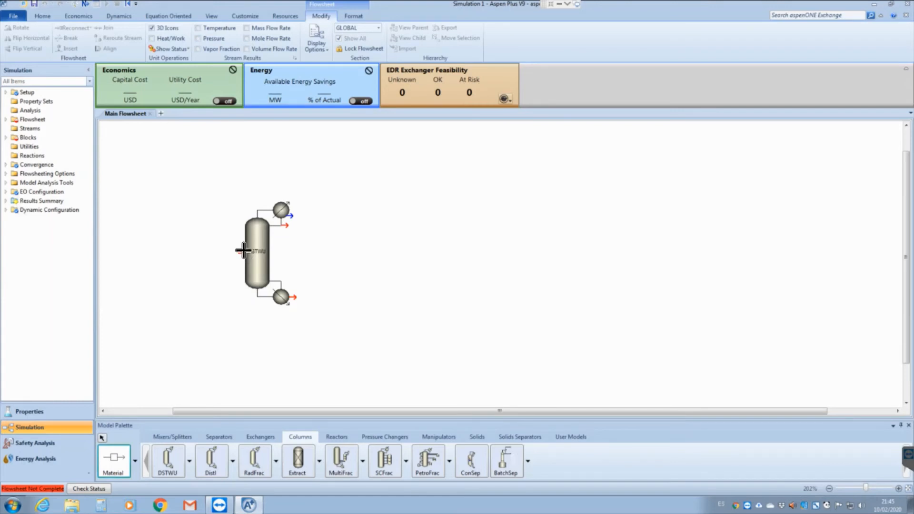
left_click(215, 250)
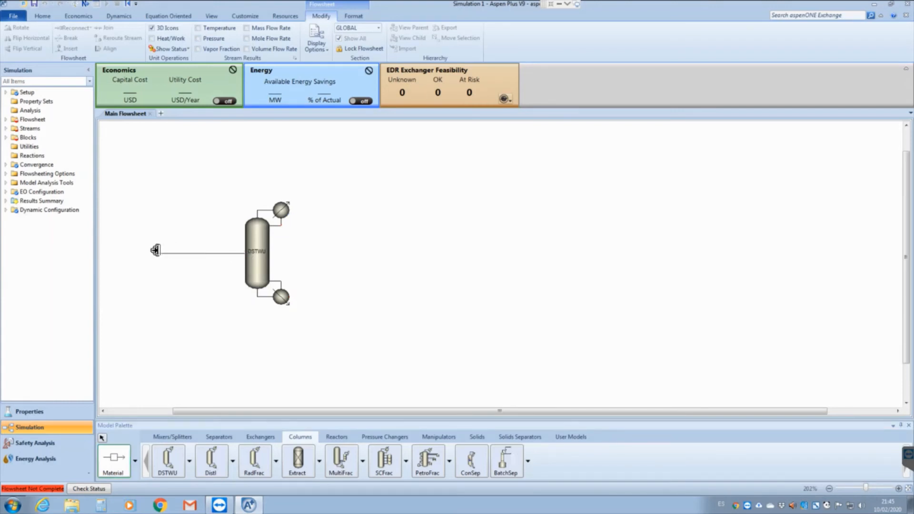
left_click(157, 253)
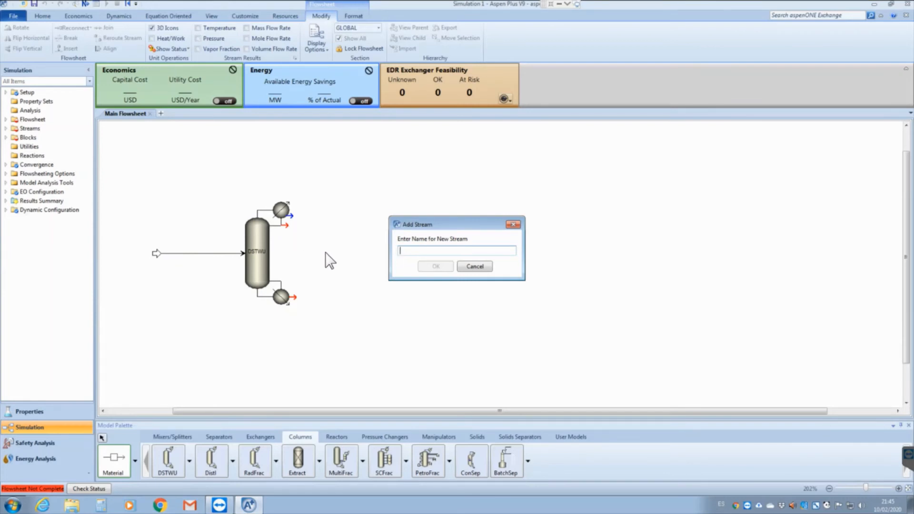
type("A")
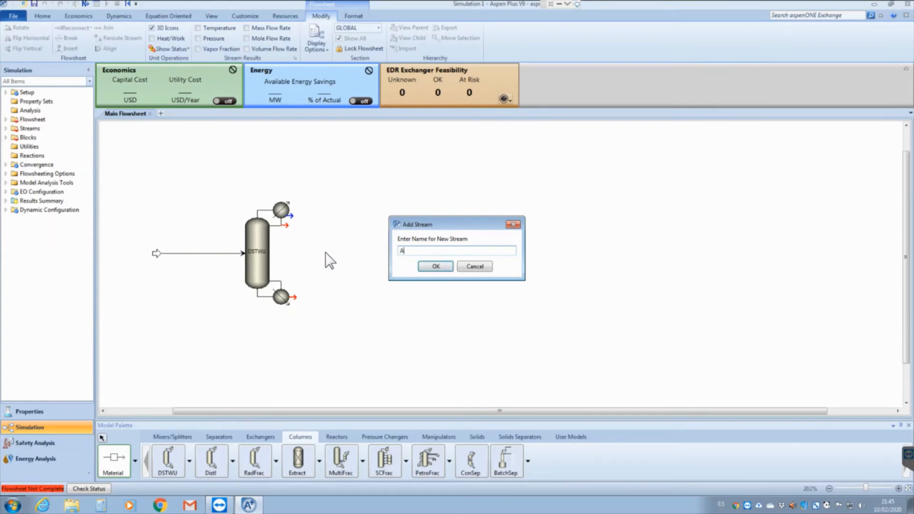
left_click(436, 266)
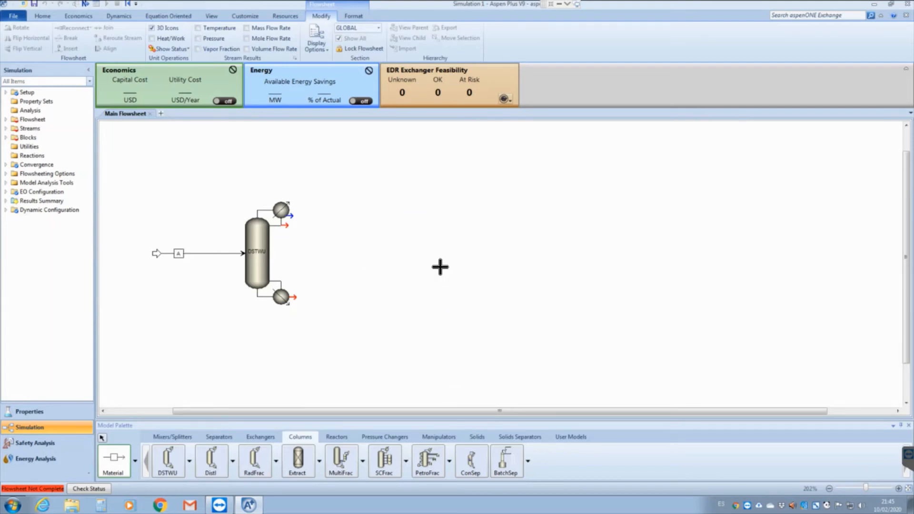
Step: Connect a material stream named D to the liquid distillate outlet of the DSTWU column
left_click(287, 225)
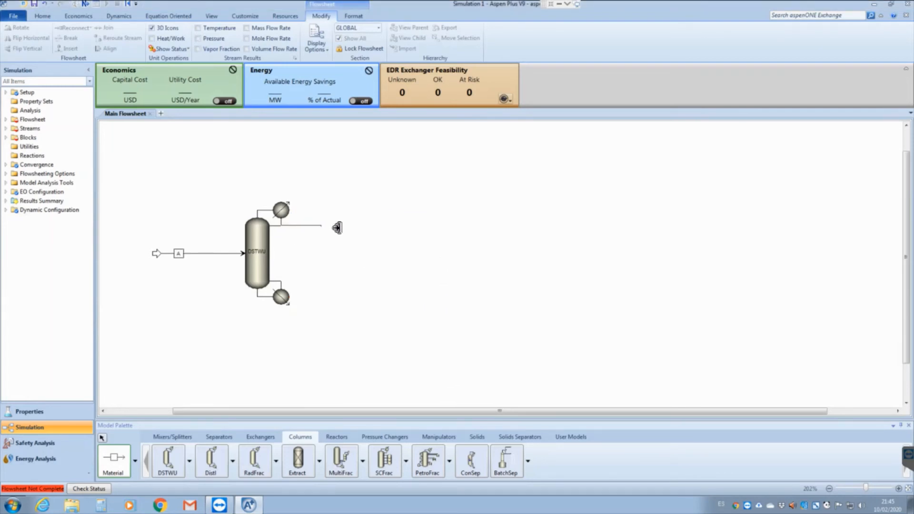
left_click(346, 227)
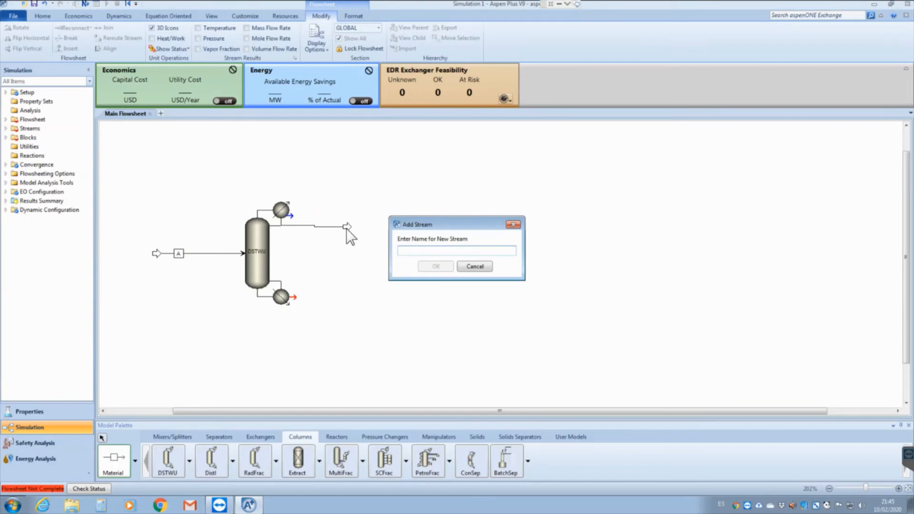
type("D")
left_click(435, 267)
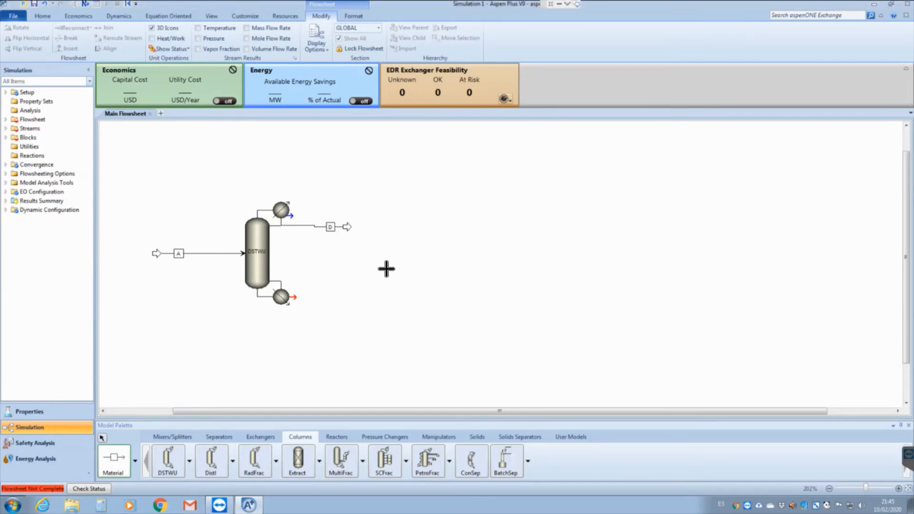
Step: Connect a material stream named B to the bottoms outlet of the DSTWU column, discarding any stray unconnected stream
left_click(292, 297)
left_click(358, 301)
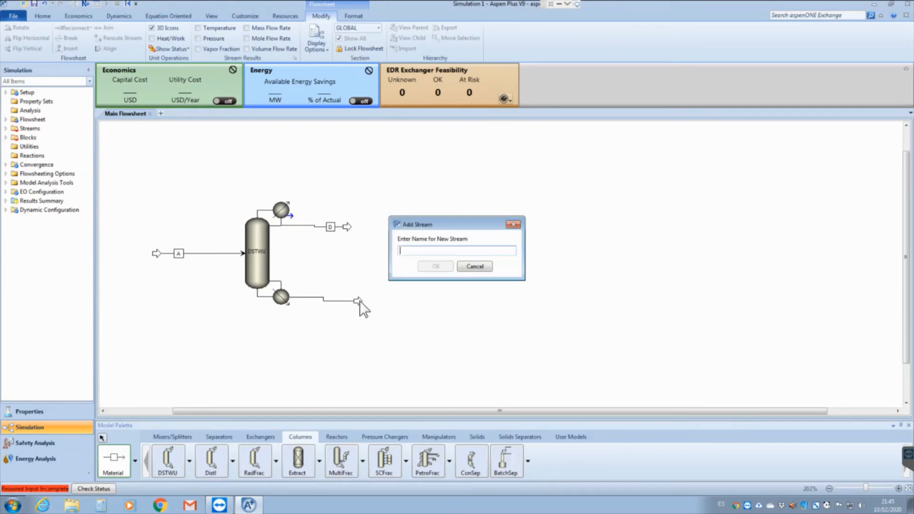
type("B")
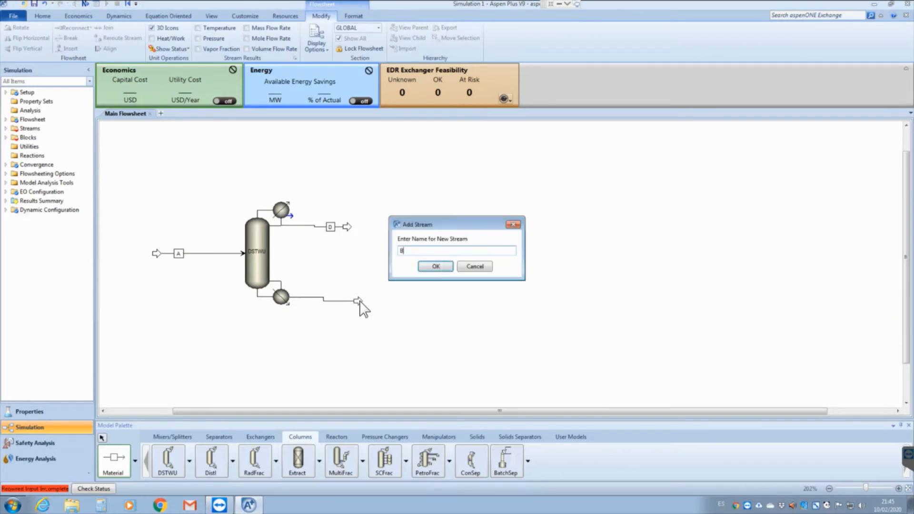
left_click(435, 266)
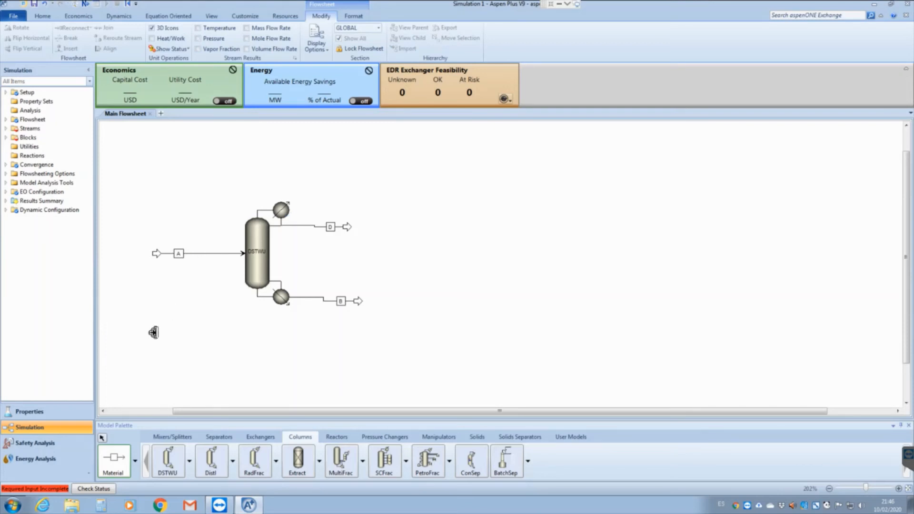
left_click(185, 355)
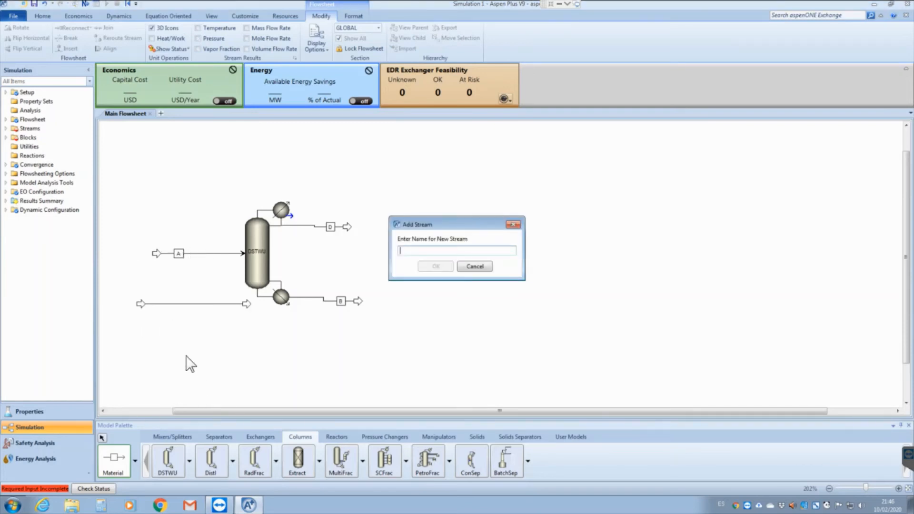
left_click(478, 267)
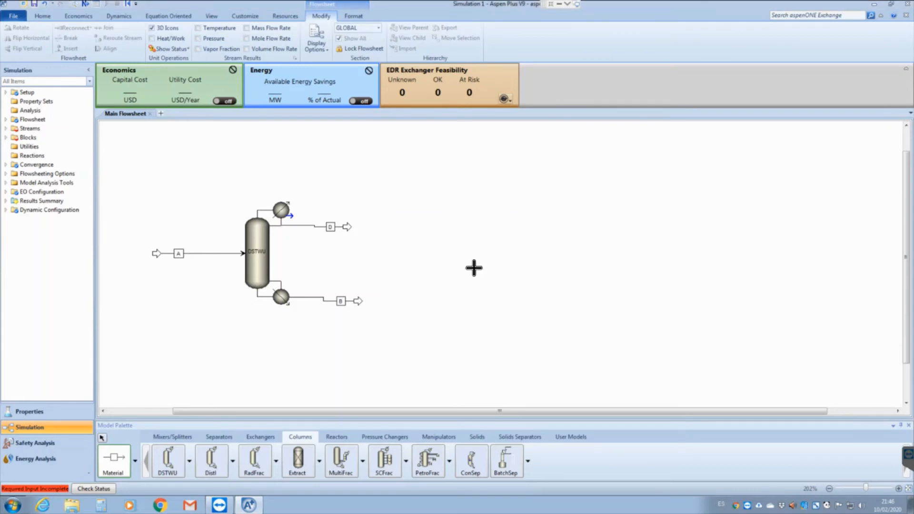
Step: Specify feed stream A at 225 F and 250 psia with 30 ethane, 200 propane, 370 n-butane, 350 n-pentane and 50 n-hexane kmol/hr
double_click(205, 253)
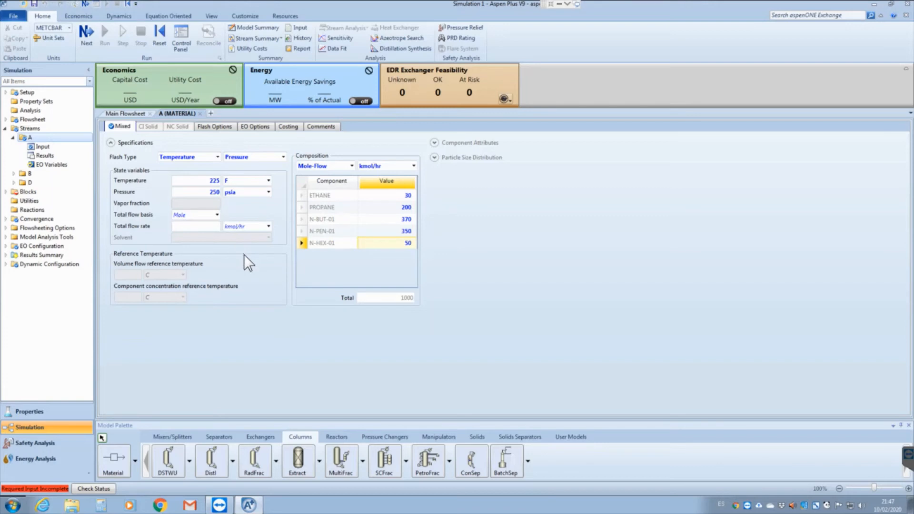
left_click(123, 114)
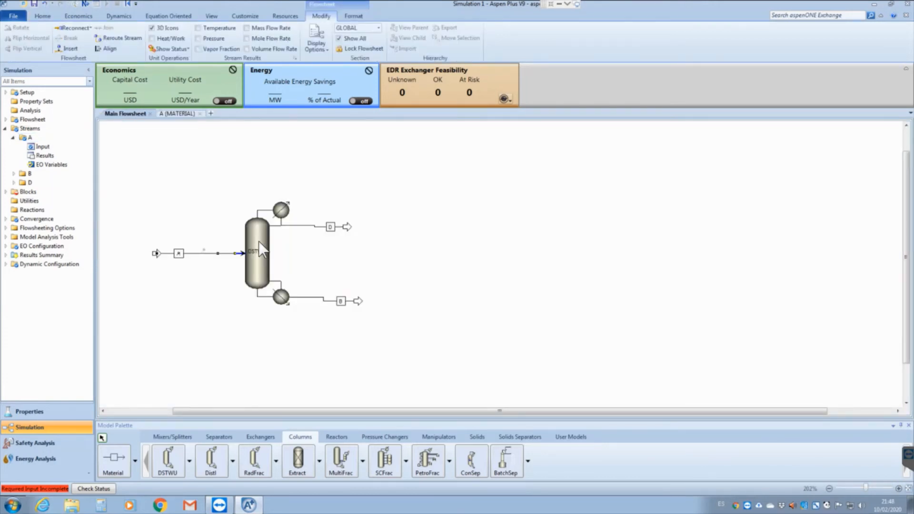
Step: Specify the DSTWU column: reflux ratio -1,75, PROPANE recovery 0,95, N-BUT-01 recovery 0,0135, condenser 248 psia, reboiler 251 psia, total condenser
double_click(258, 241)
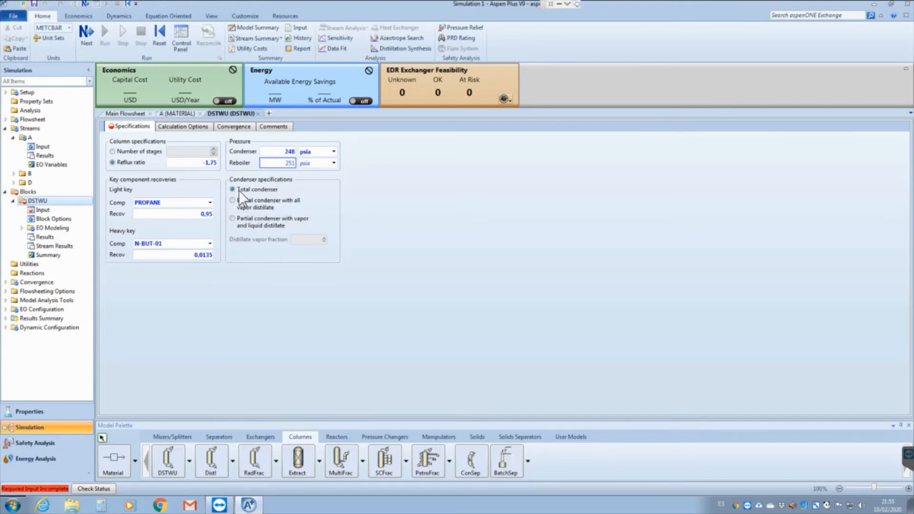
key("Return")
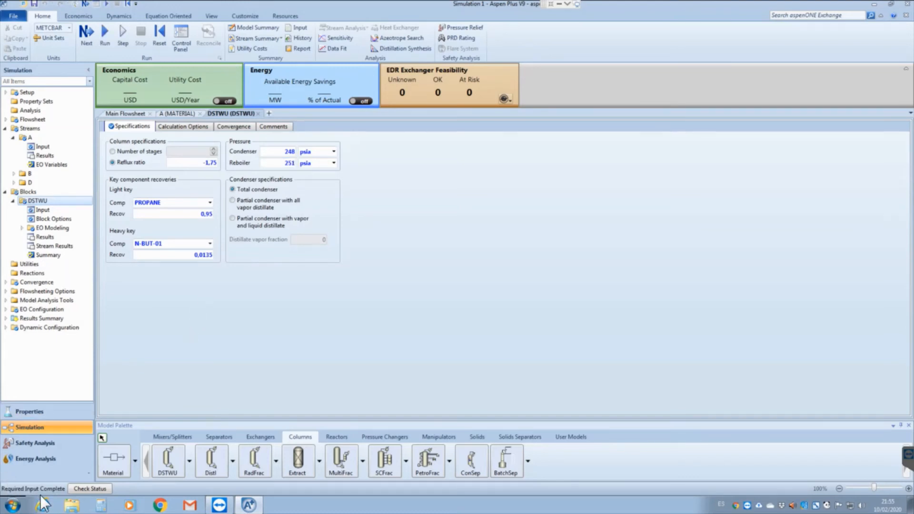
Step: Run the simulation from the main flowsheet and open the results summary of the DSTWU column
left_click(134, 113)
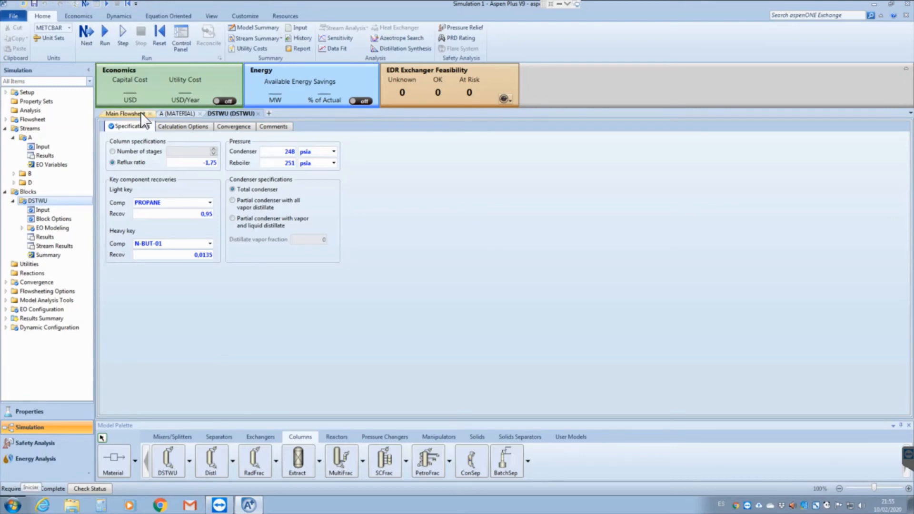
left_click(157, 359)
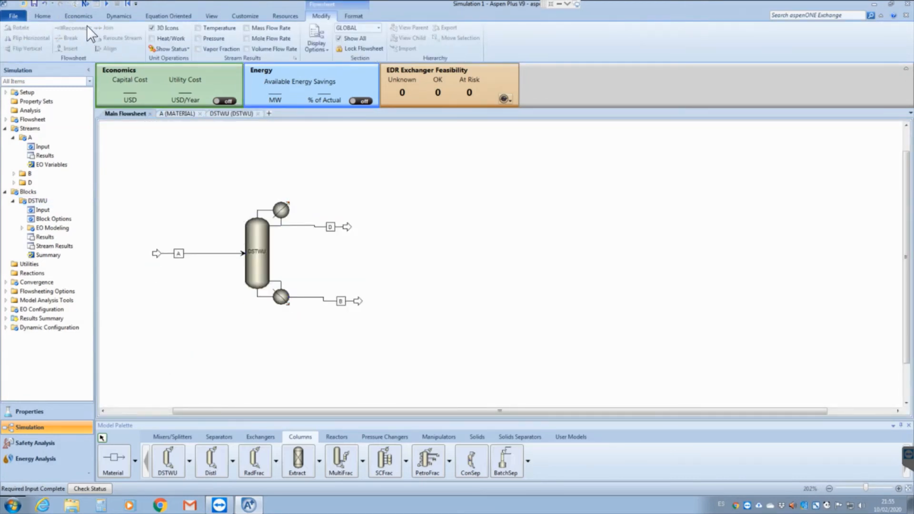
left_click(46, 15)
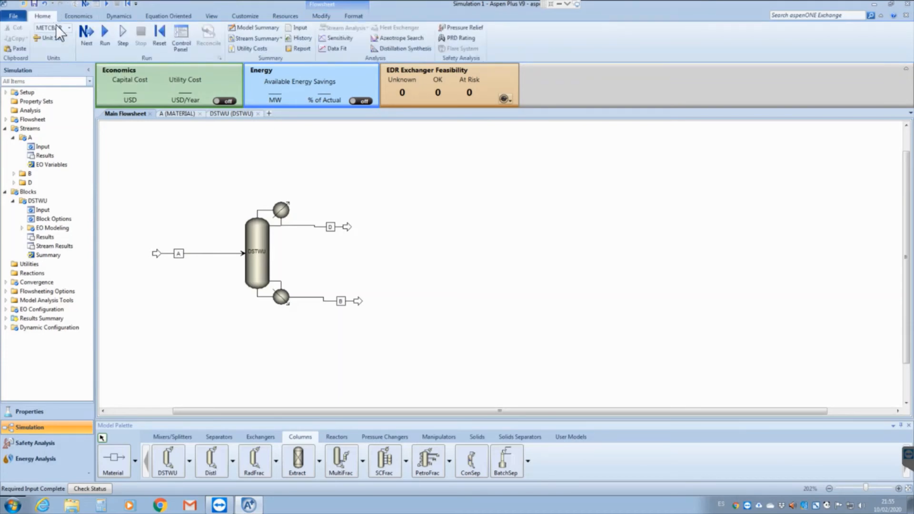
left_click(100, 33)
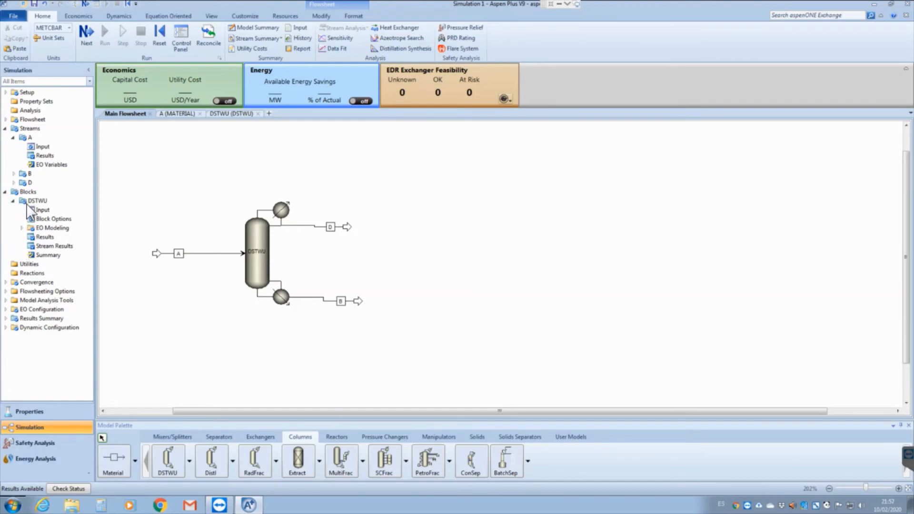
left_click(43, 237)
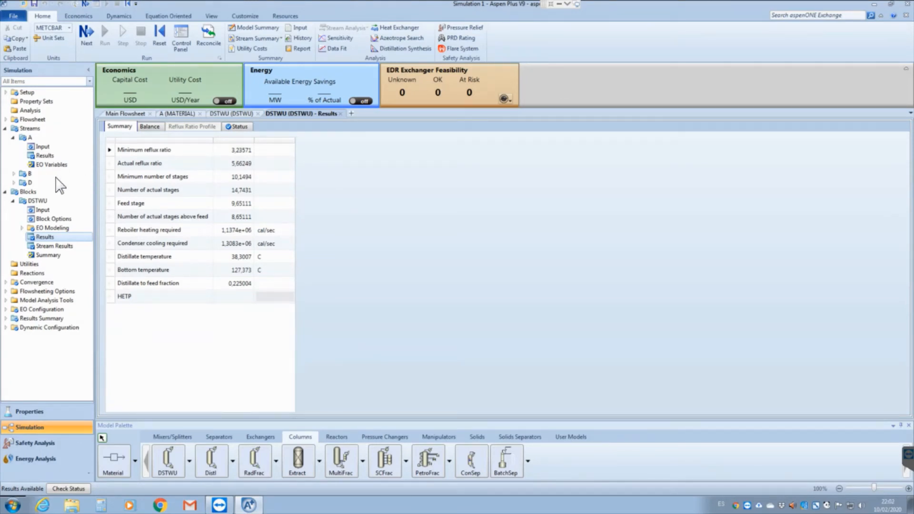
Step: Rerun DSTWU with a table of reflux ratio versus theoretical stages set to 20 values, and open its reflux ratio profile
left_click(38, 202)
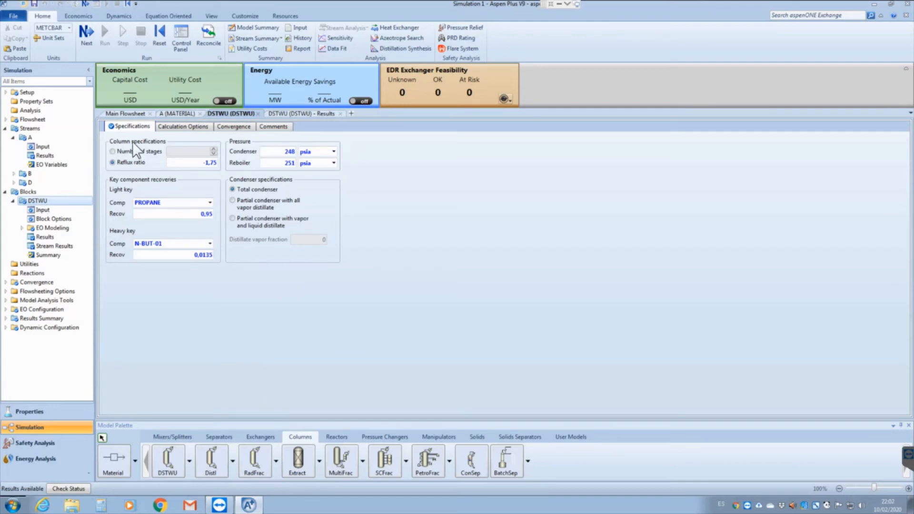
left_click(179, 126)
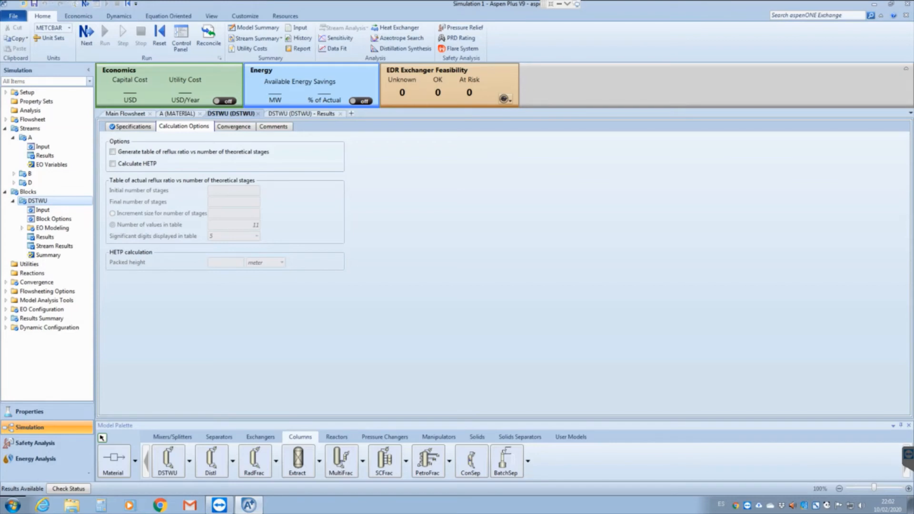
left_click(113, 151)
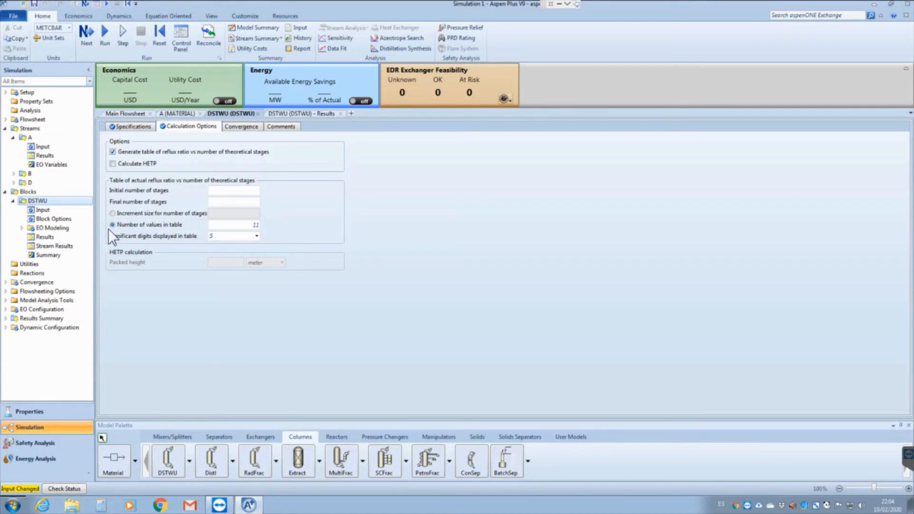
left_click(256, 226)
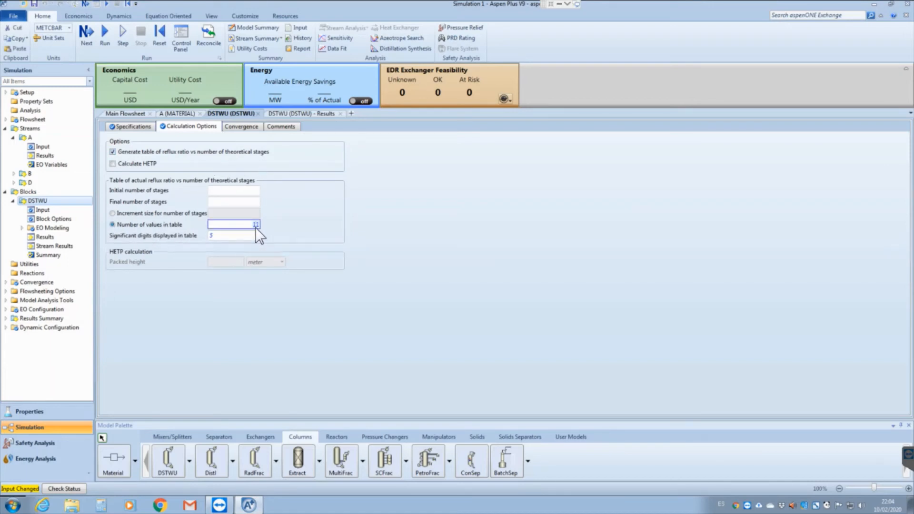
type("20")
left_click(103, 34)
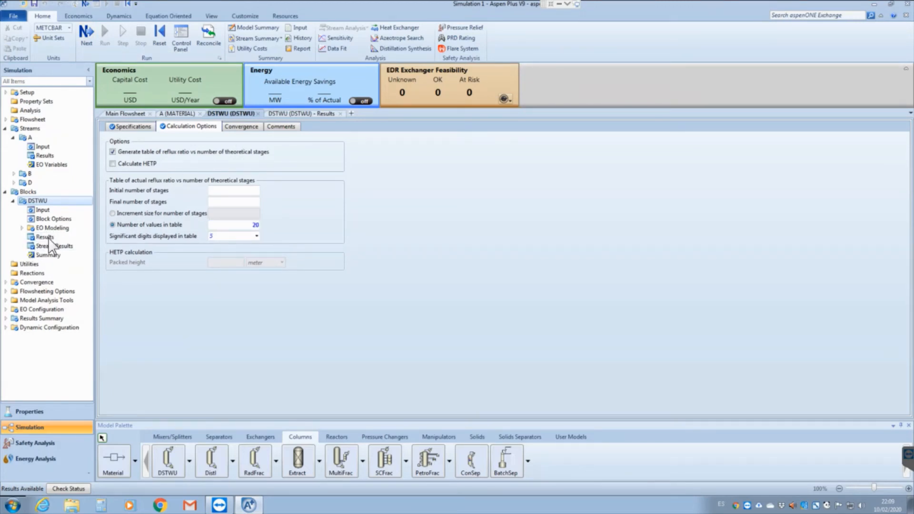
left_click(48, 236)
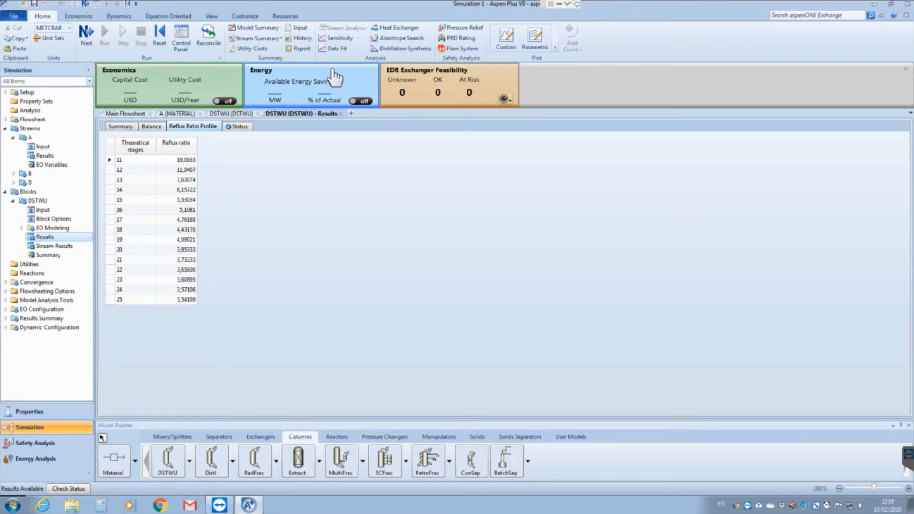
left_click(505, 36)
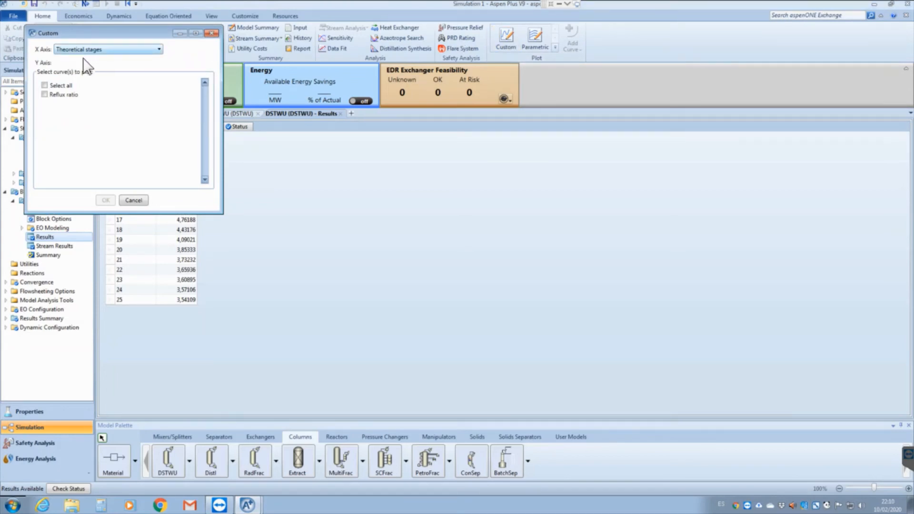
left_click(44, 95)
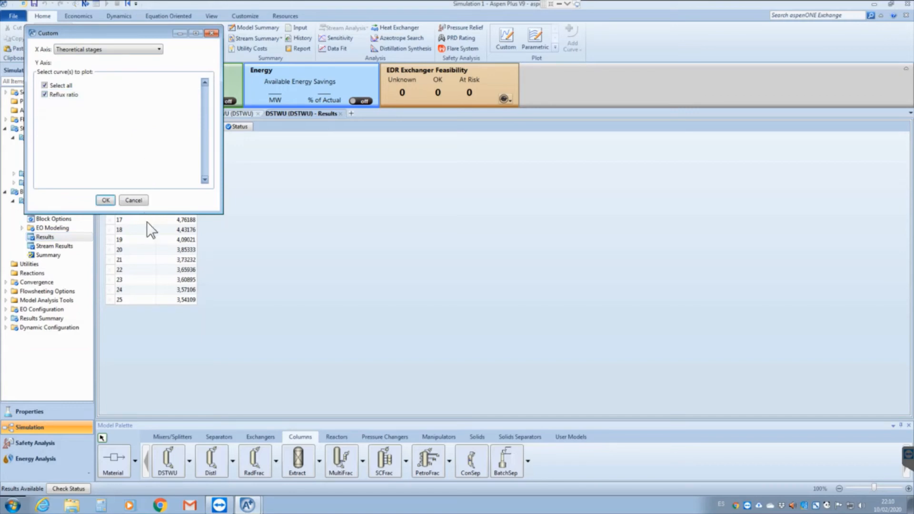
left_click(134, 201)
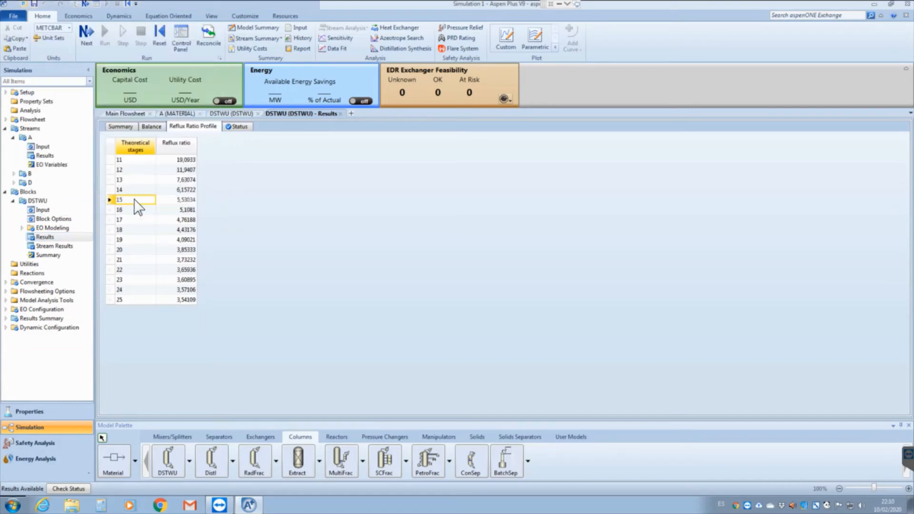
Step: Create a custom plot of reflux ratio against theoretical stages from the DSTWU reflux ratio profile
left_click(506, 36)
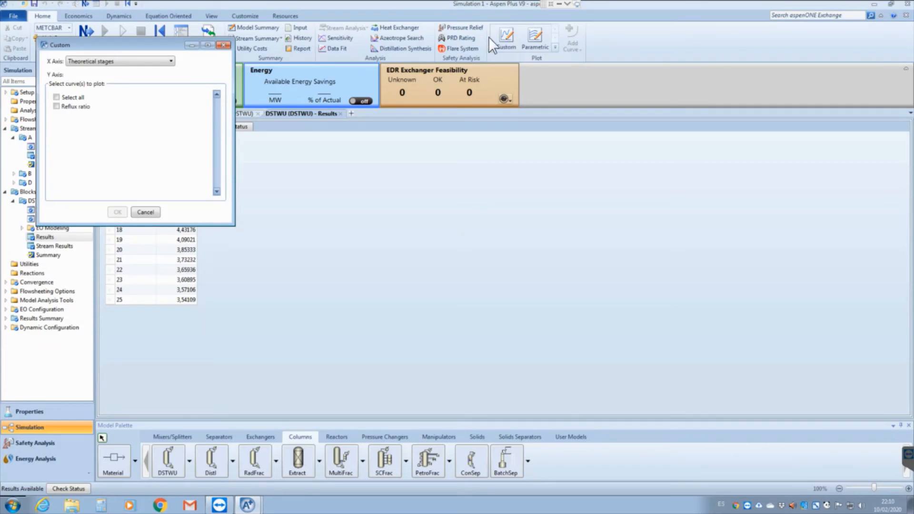
left_click(56, 107)
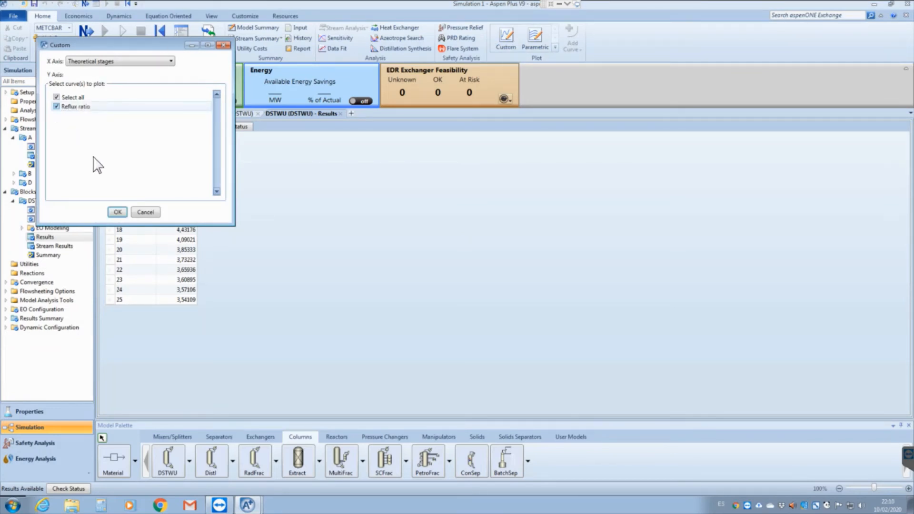
left_click(117, 212)
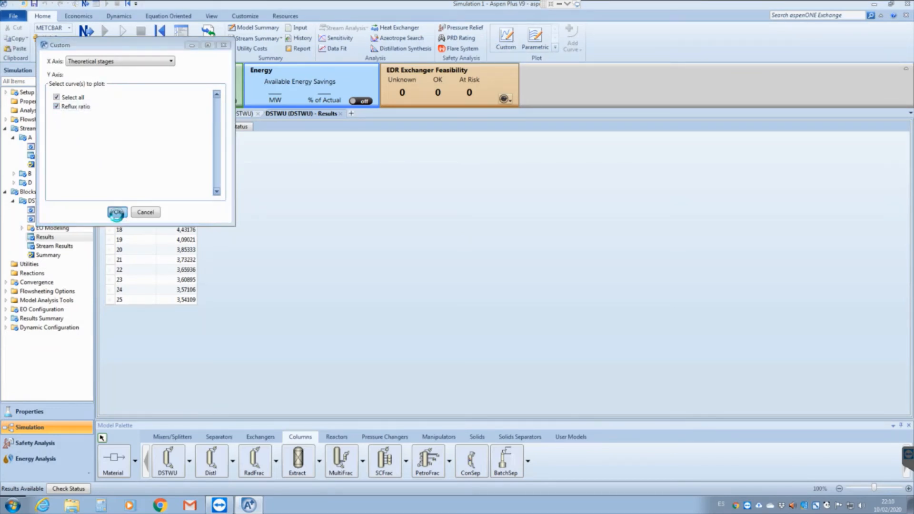
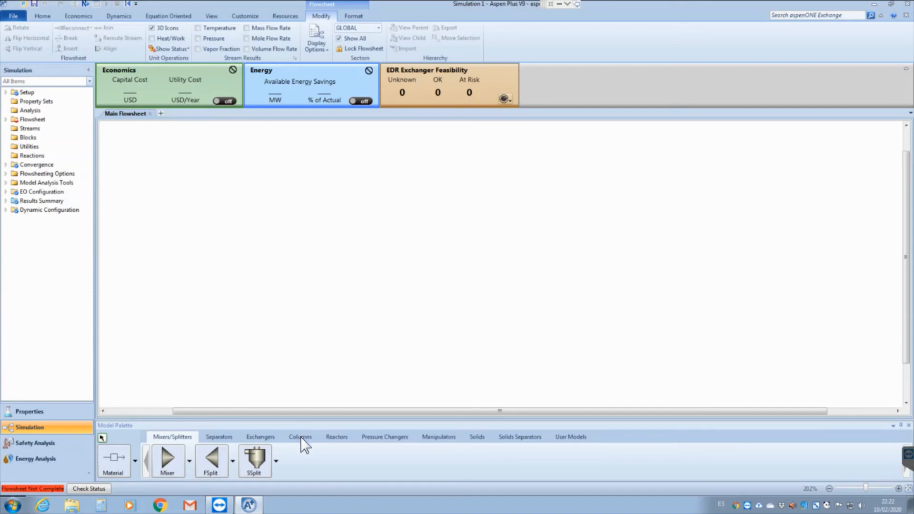
Step: Place a RadFrac rigorous distillation column on the empty flowsheet and name it RADFRAC
left_click(300, 437)
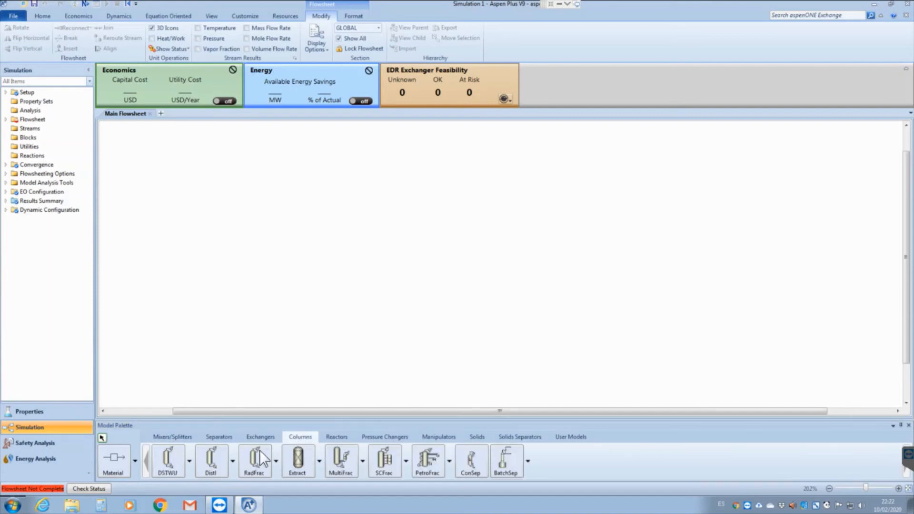
left_click(253, 461)
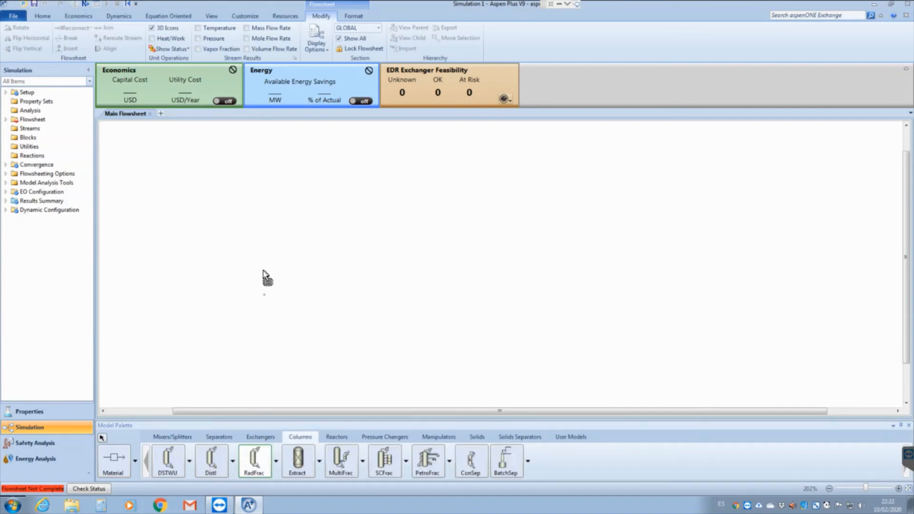
left_click(264, 244)
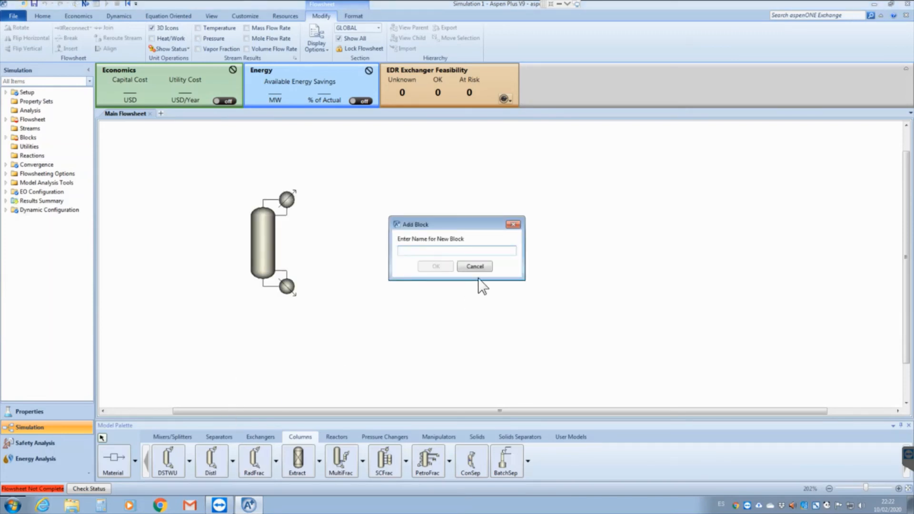
type("RADF")
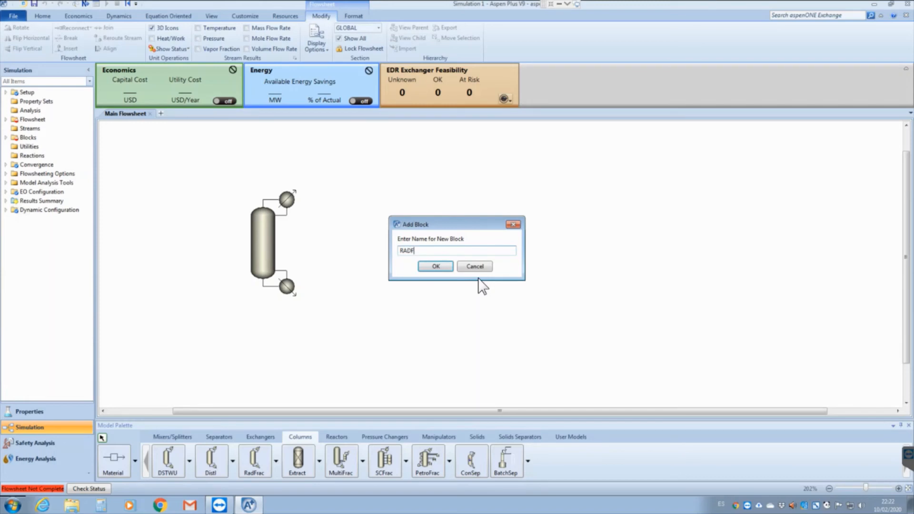
type("RAC")
left_click(441, 267)
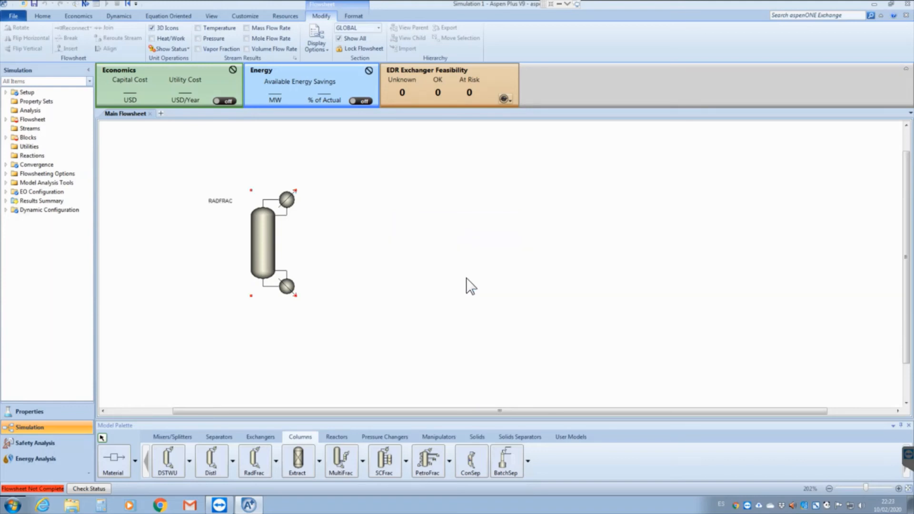
Step: Connect a material feed stream named A to the feed inlet of the RADFRAC column
left_click(106, 458)
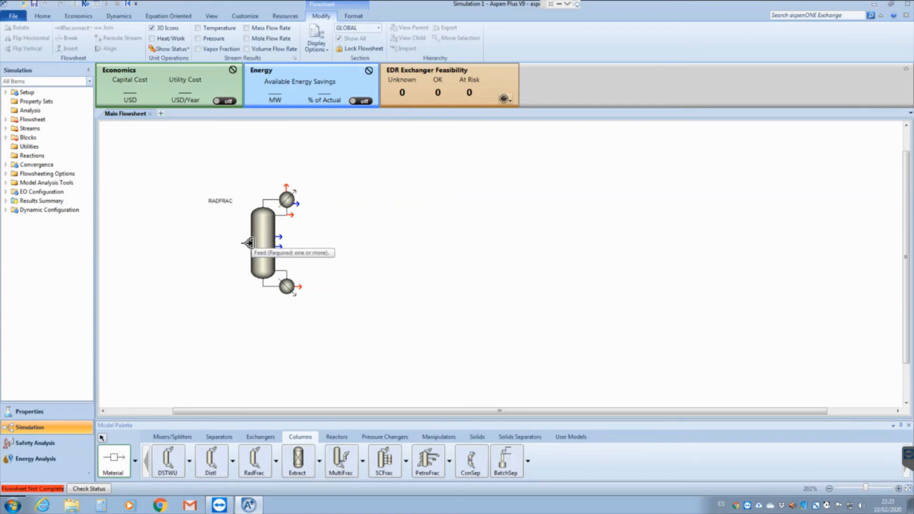
left_click(248, 244)
left_click(166, 244)
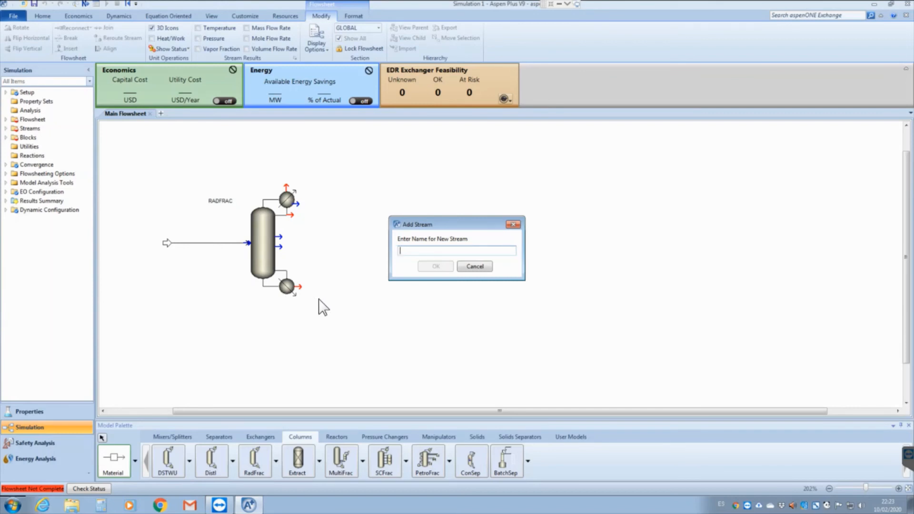
type("A")
left_click(435, 265)
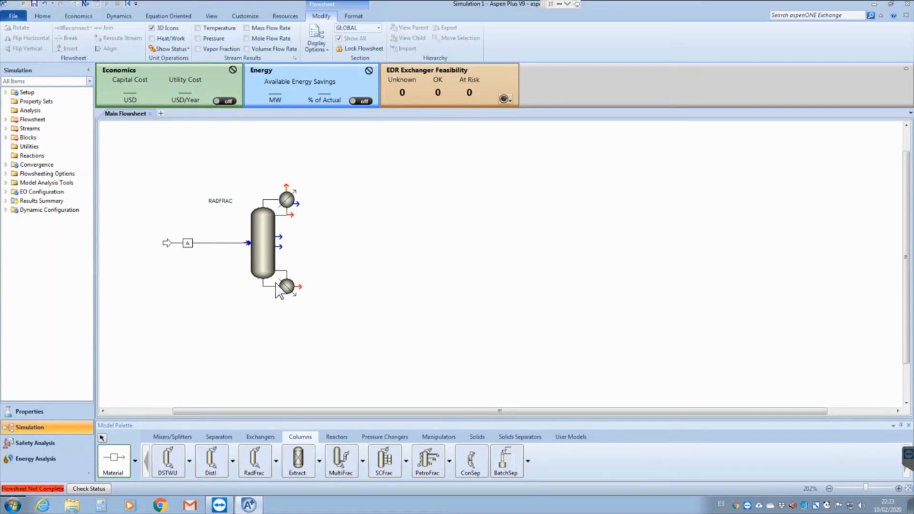
Step: Connect a material product stream named D to the liquid distillate outlet of the RADFRAC column
left_click(290, 215)
left_click(353, 213)
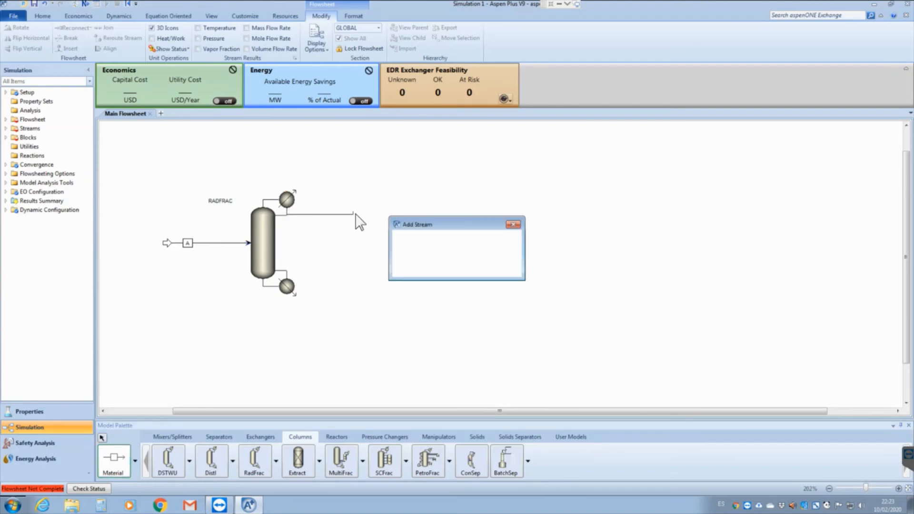
type("D")
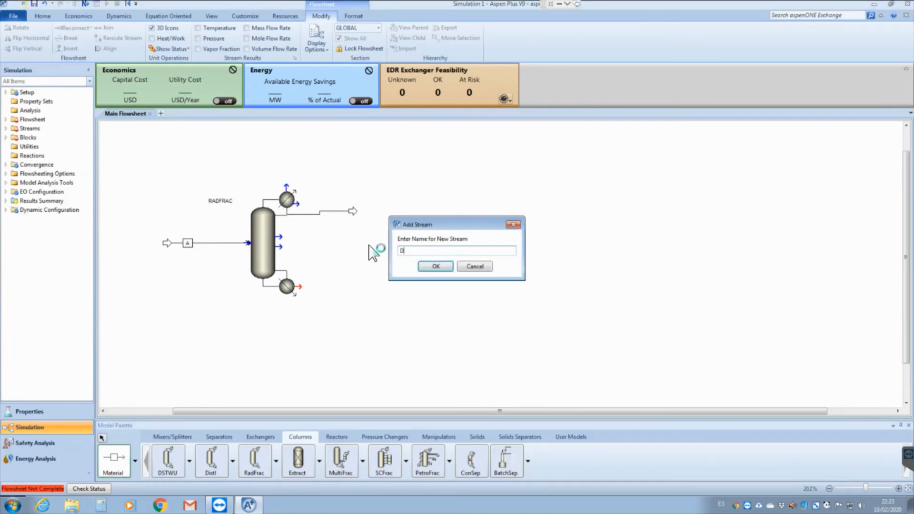
left_click(436, 266)
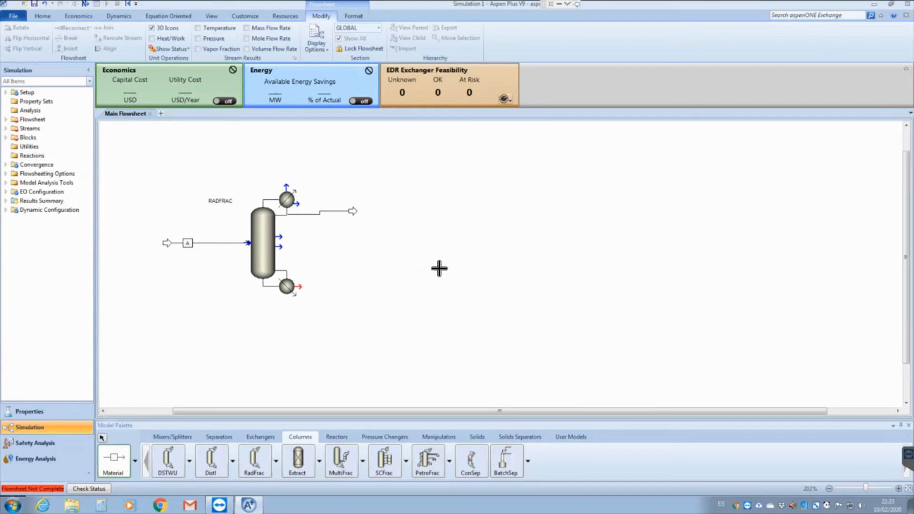
Step: Connect a material product stream named B to the bottoms outlet of the RADFRAC column and stop inserting streams
left_click(298, 287)
left_click(357, 291)
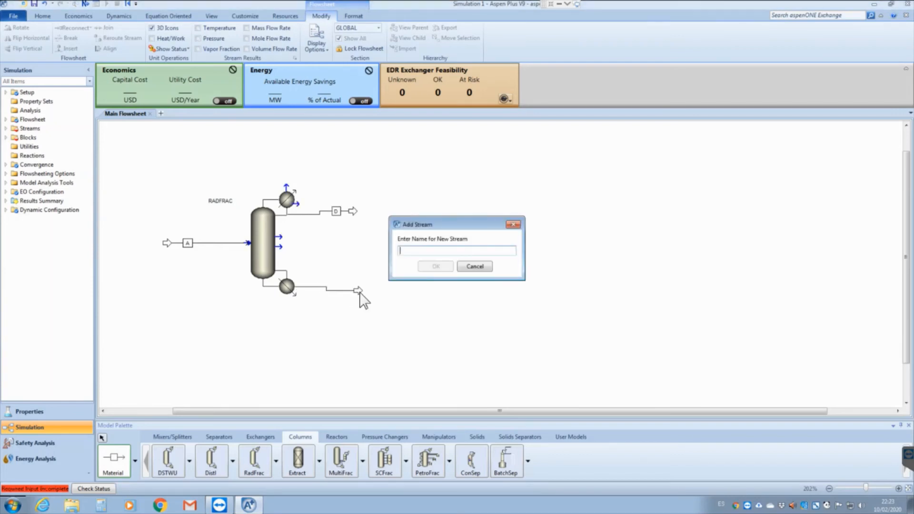
type("B")
left_click(436, 266)
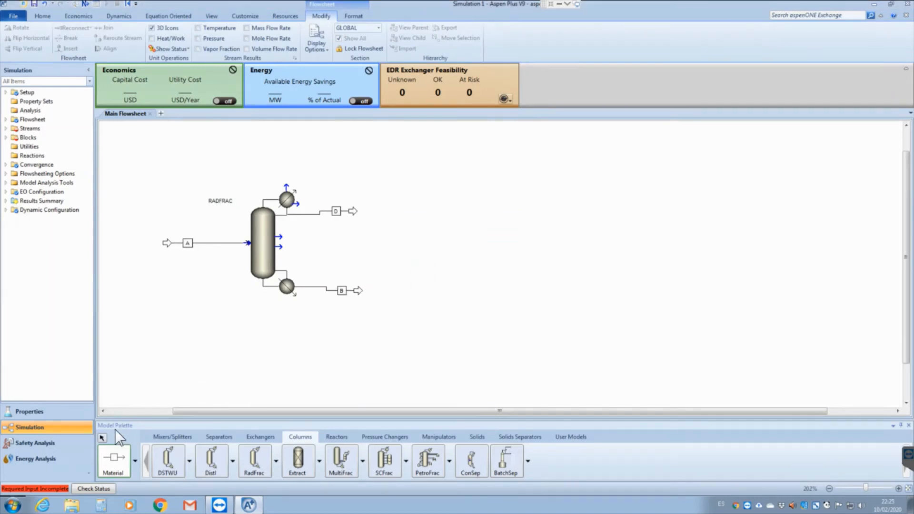
left_click(101, 438)
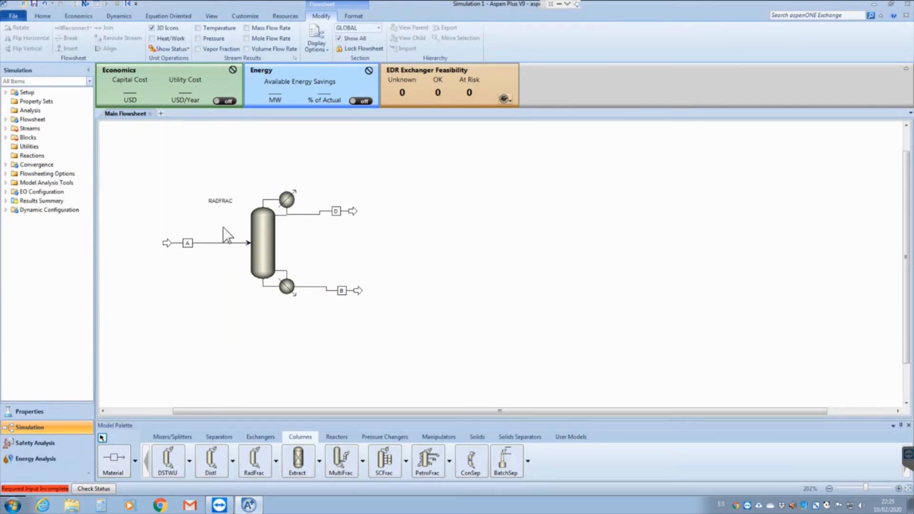
Step: Specify feed A at vapor fraction 0 and 100 psia, with mole flows of 300 N-BUT-01, 200 N-PEN-01, 200 N-HEX-01 and 300 N-HEP-01 kmol/hr
double_click(218, 244)
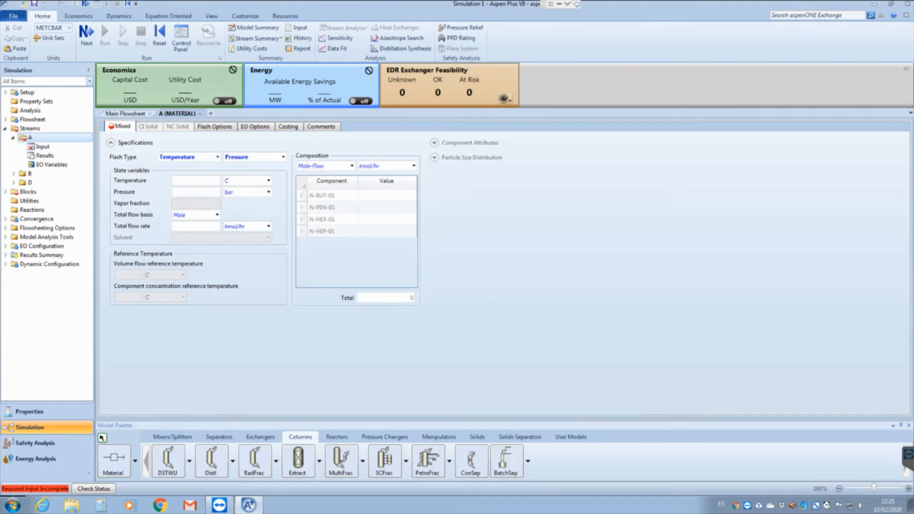
left_click(196, 181)
left_click(219, 158)
left_click(197, 172)
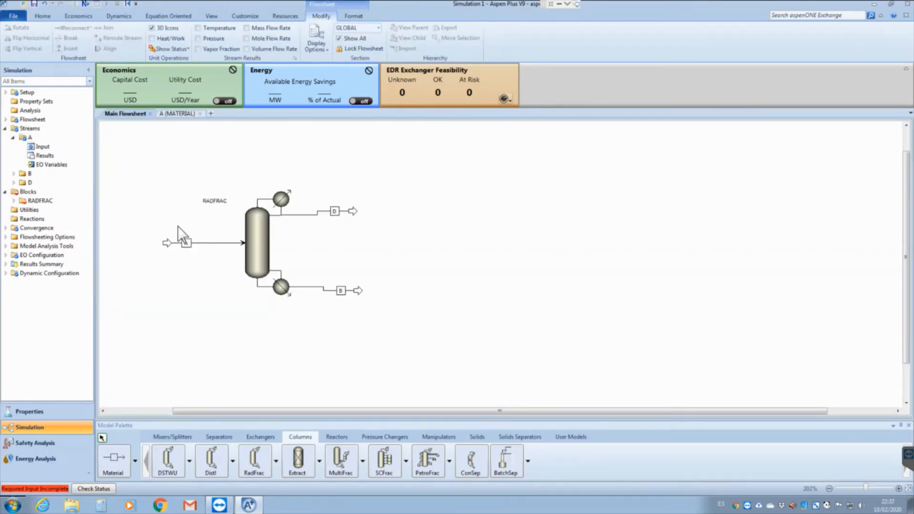
double_click(205, 243)
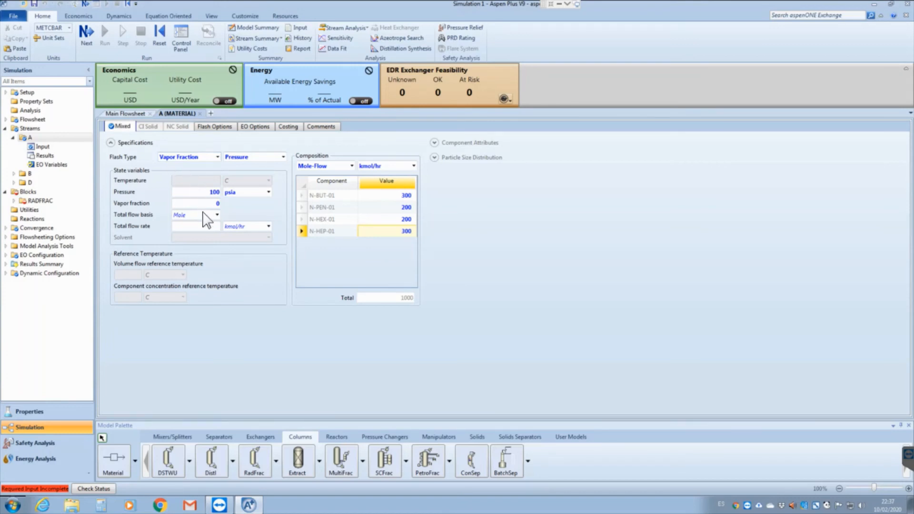
left_click(218, 203)
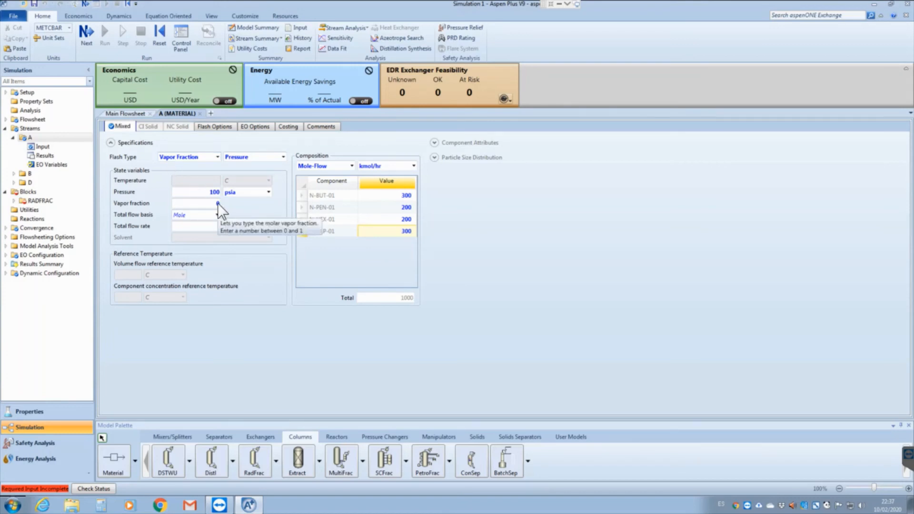
type("0")
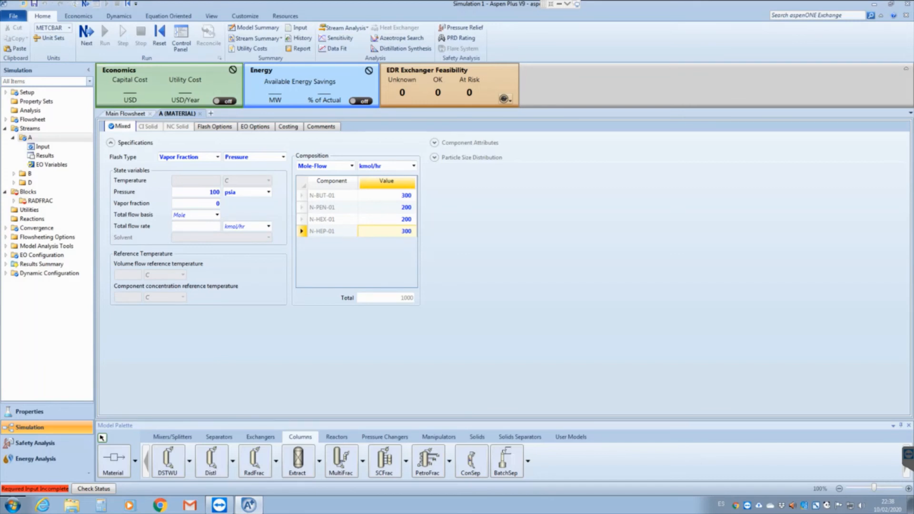
left_click(130, 114)
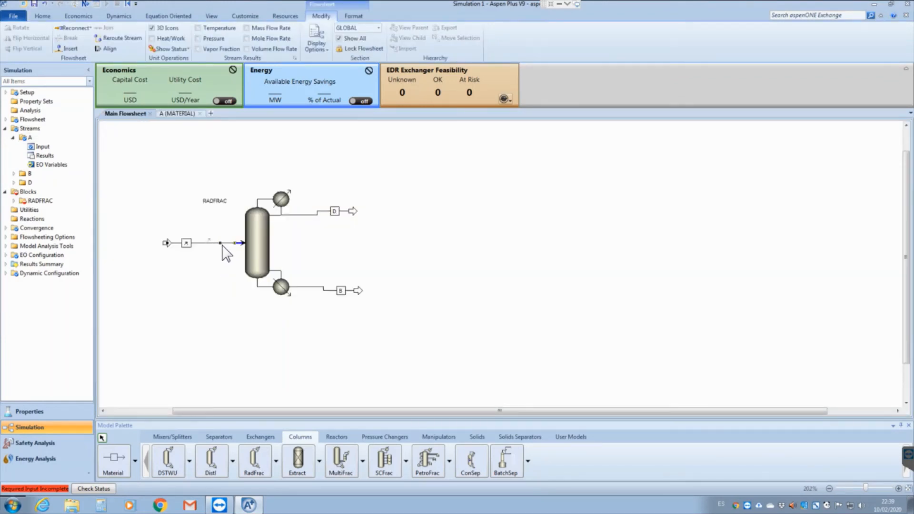
Step: Configure the RADFRAC column with 30 stages and a total condenser
double_click(263, 244)
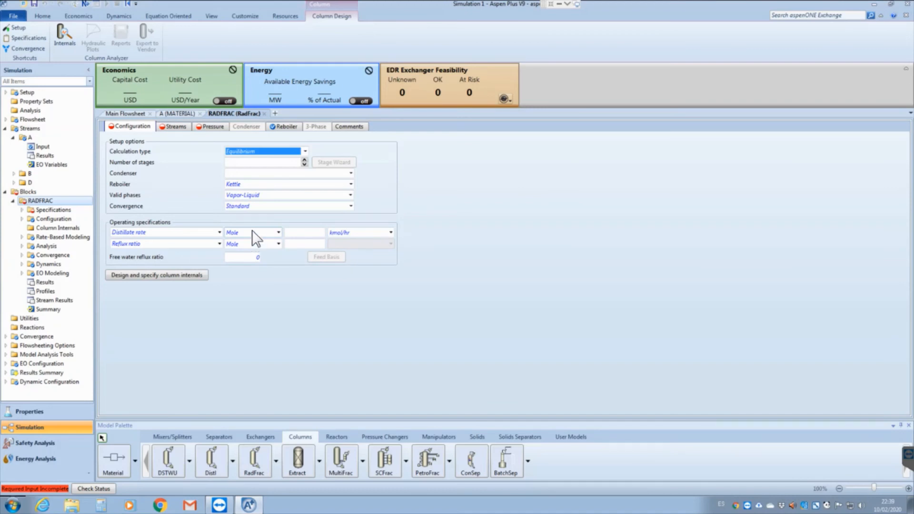
left_click(270, 163)
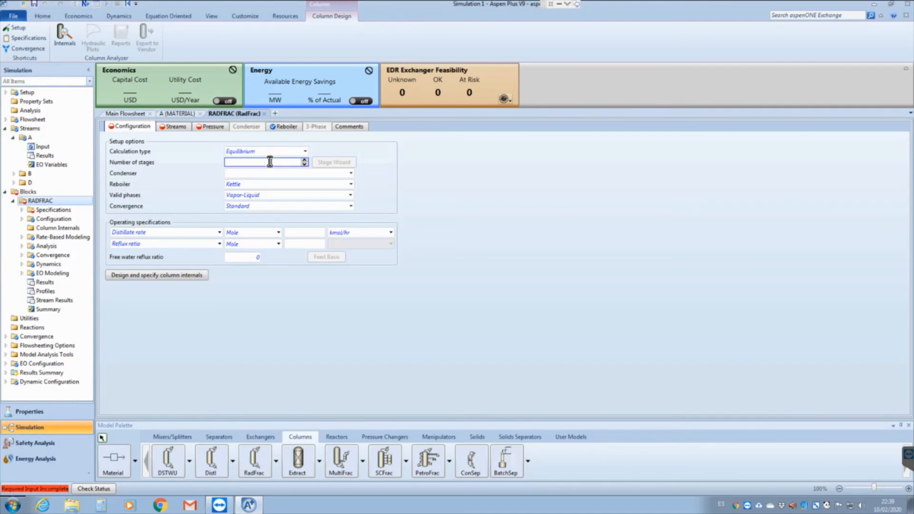
type("30")
left_click(270, 172)
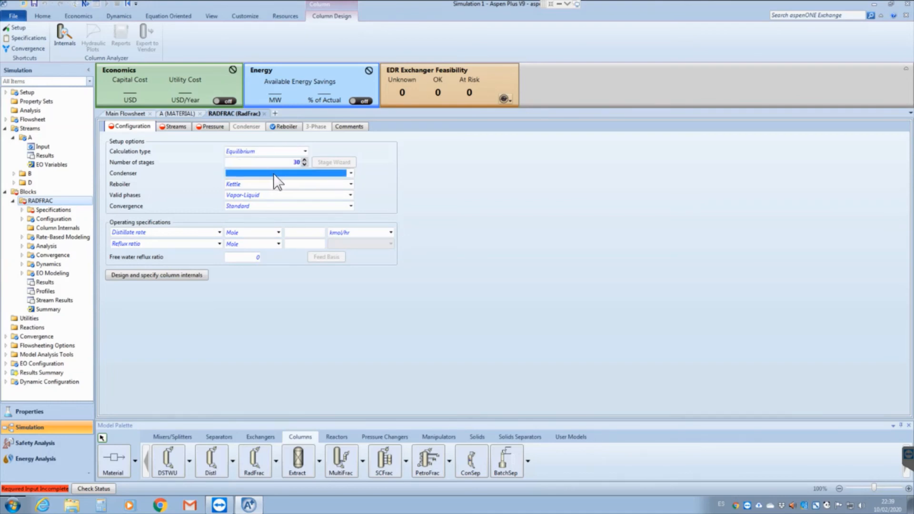
left_click(350, 173)
left_click(231, 182)
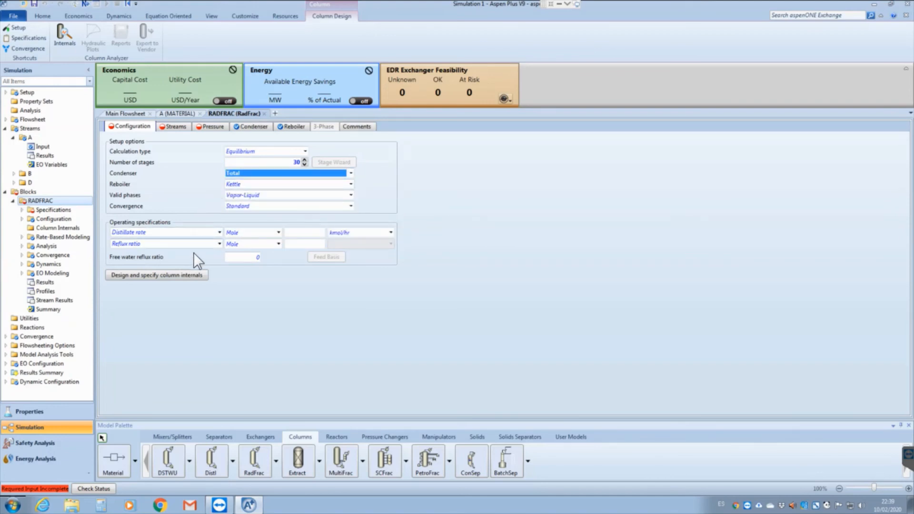
Step: Set the column's distillate rate to 300 kmol/hr and mole reflux ratio to 1.87, and feed stream A above stage 13
left_click(303, 233)
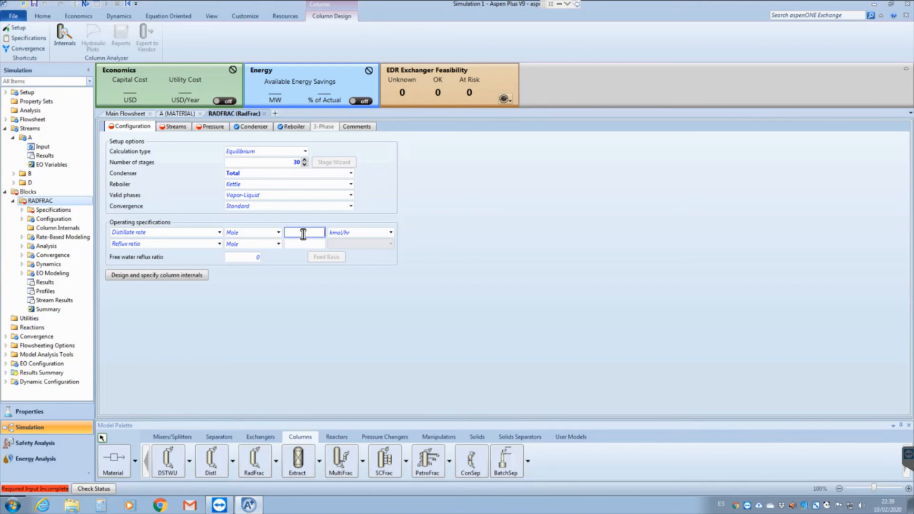
type("300")
left_click(299, 243)
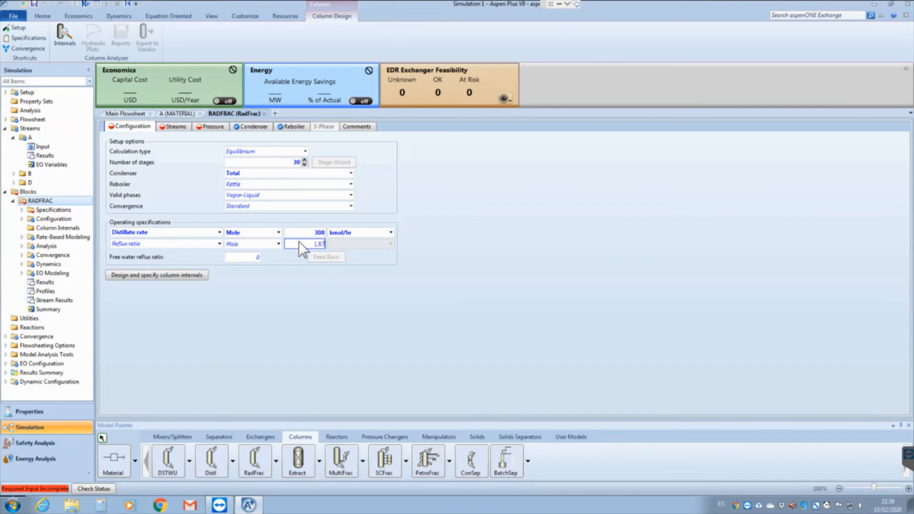
key("Return")
left_click(176, 127)
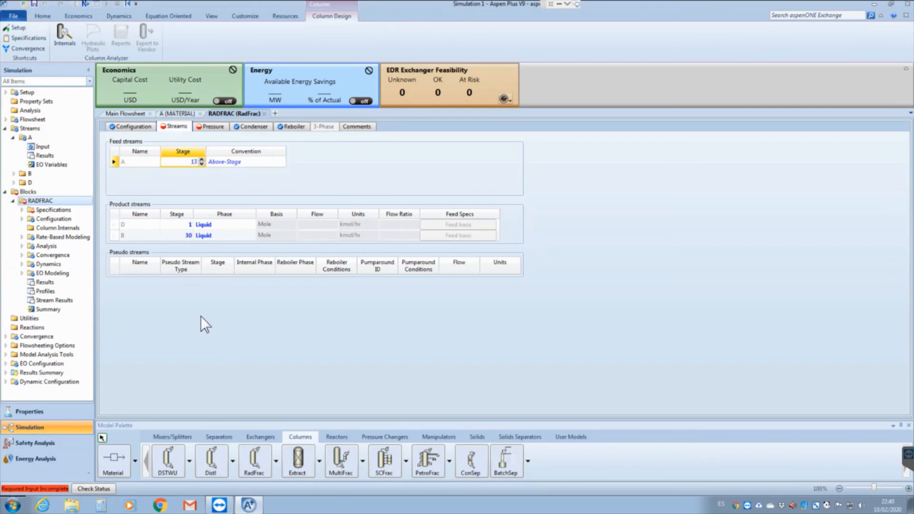
left_click(224, 340)
Step: Set the column's stage 1/condenser pressure to 70 psia and the stage pressure drop to 0.1 psia
left_click(212, 128)
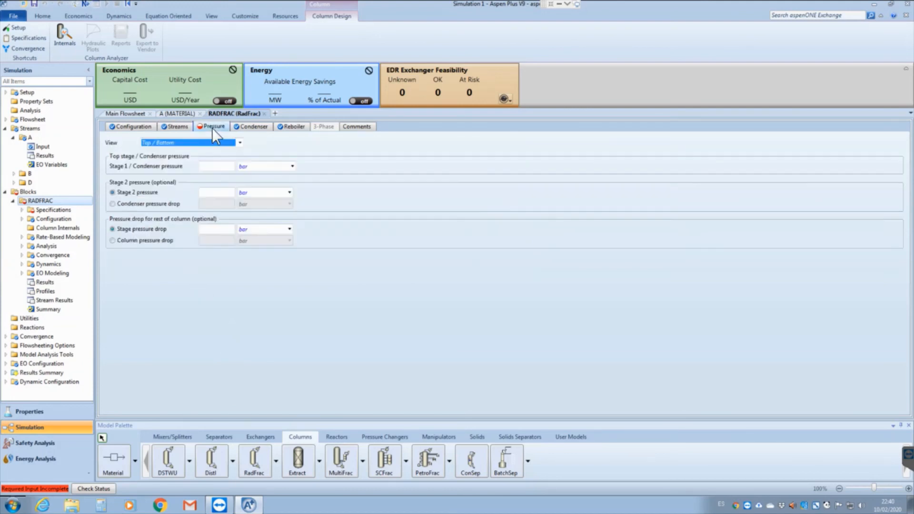
left_click(217, 166)
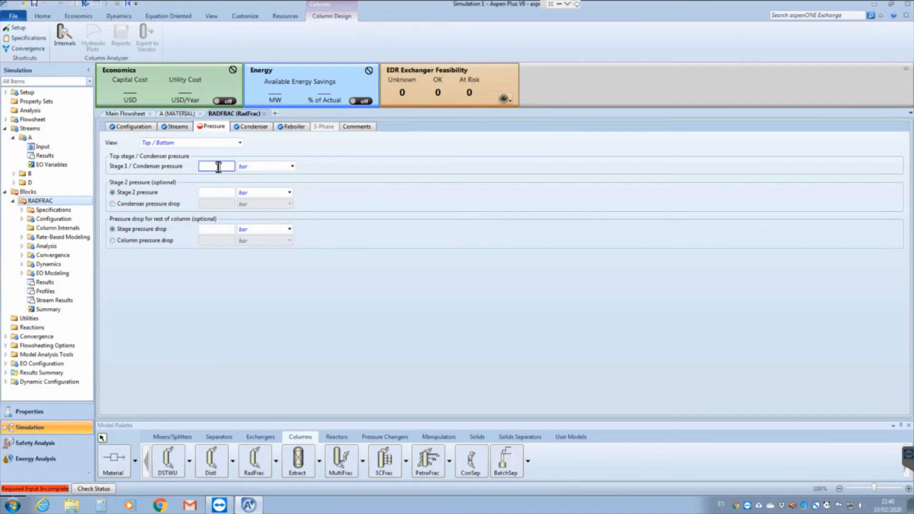
type("70")
left_click(292, 166)
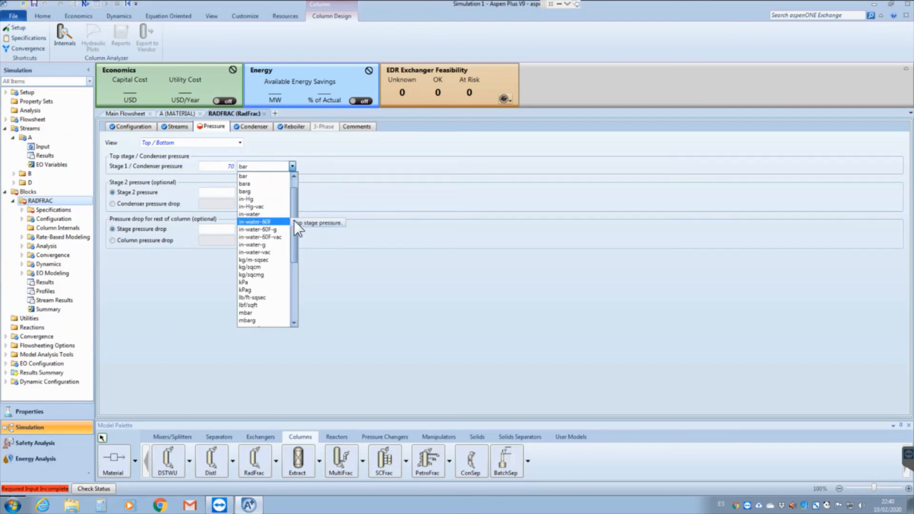
scroll(286, 257, "down", 3)
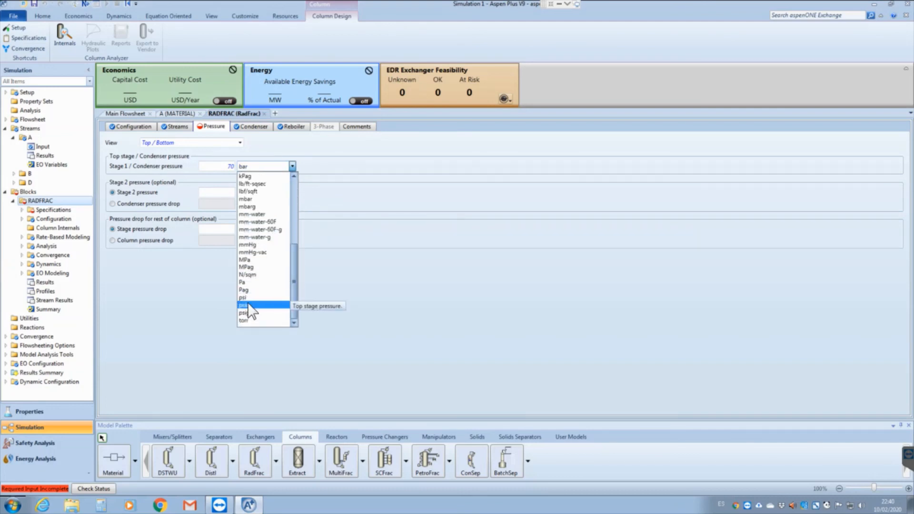
left_click(247, 301)
left_click(227, 231)
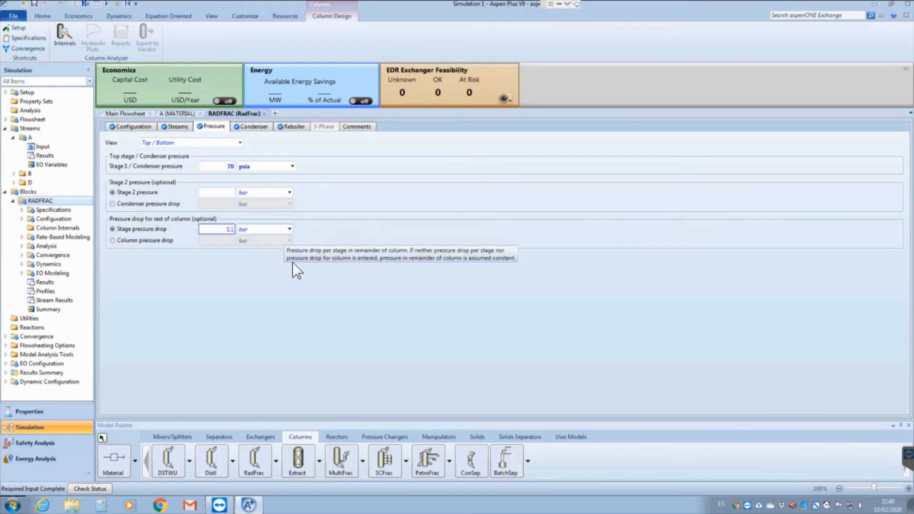
left_click(289, 229)
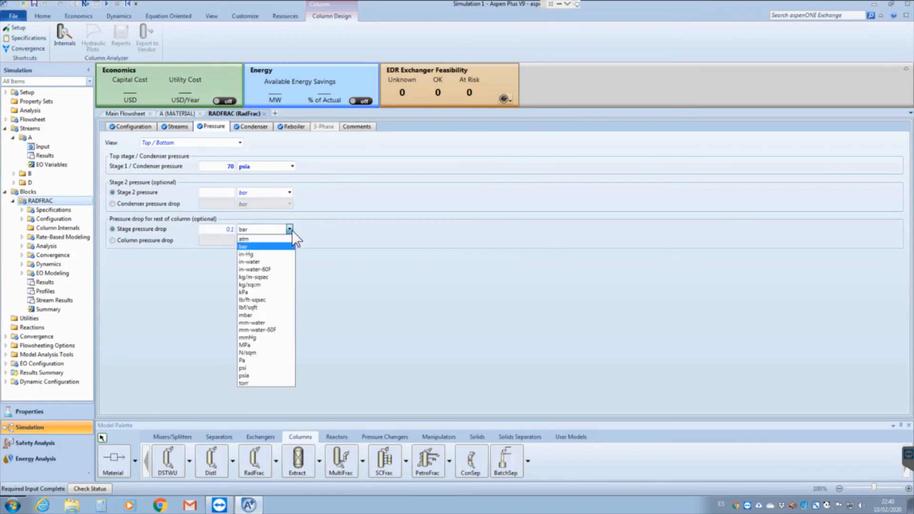
left_click(245, 376)
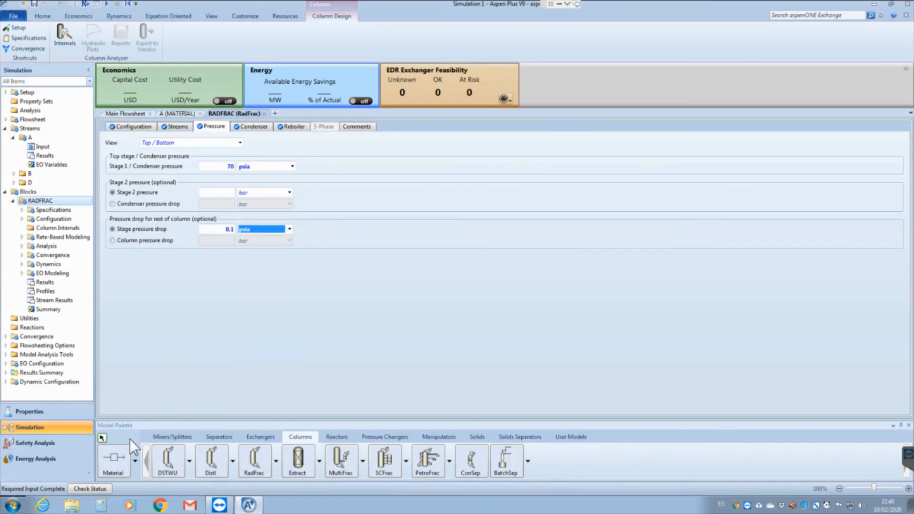
Step: Open the RADFRAC stream results from the flowsheet and expand the mole fractions of streams A, B and D
left_click(127, 114)
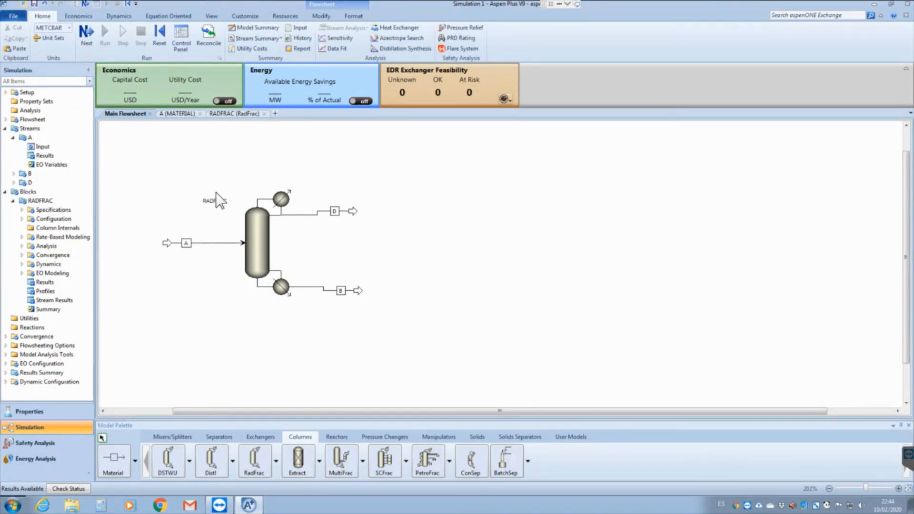
right_click(256, 233)
left_click(299, 261)
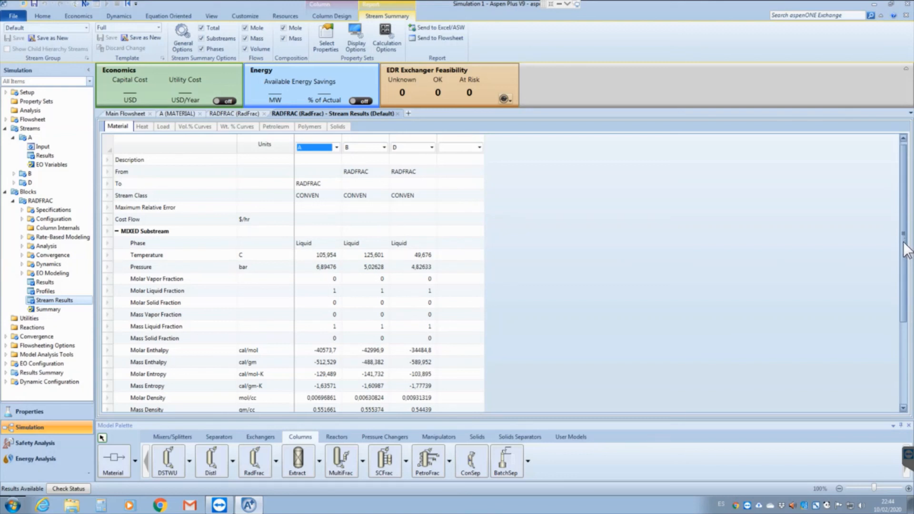
left_click_drag(908, 250, 895, 333)
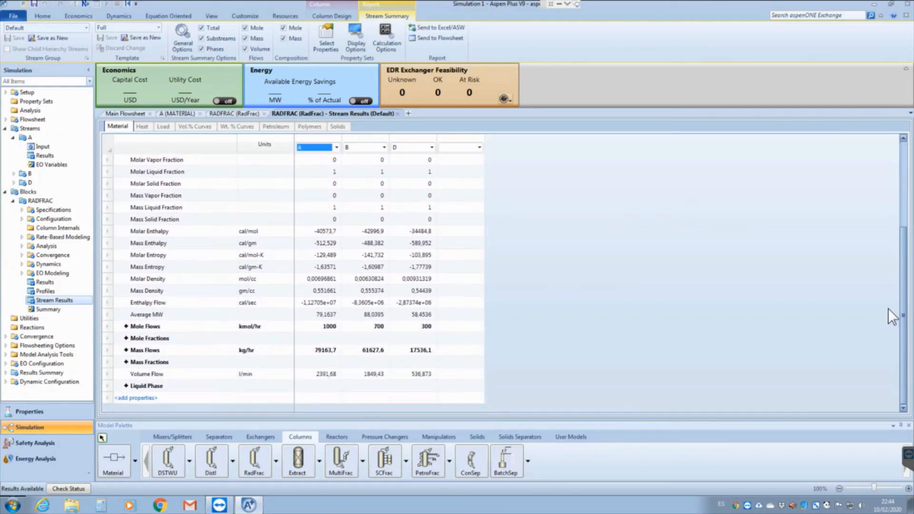
left_click(126, 338)
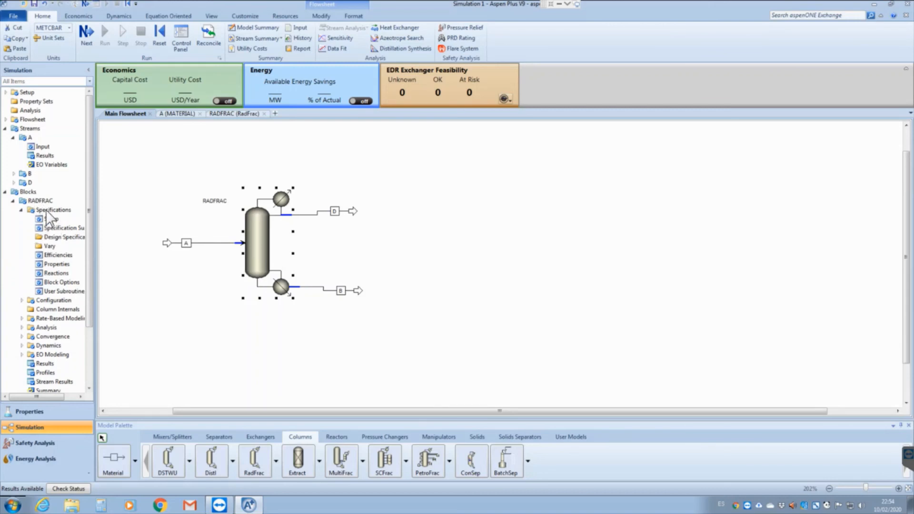
Step: Create a RADFRAC design specification described as Pureza, of type Mole purity with a target of 0.999 for a product stream
left_click(48, 238)
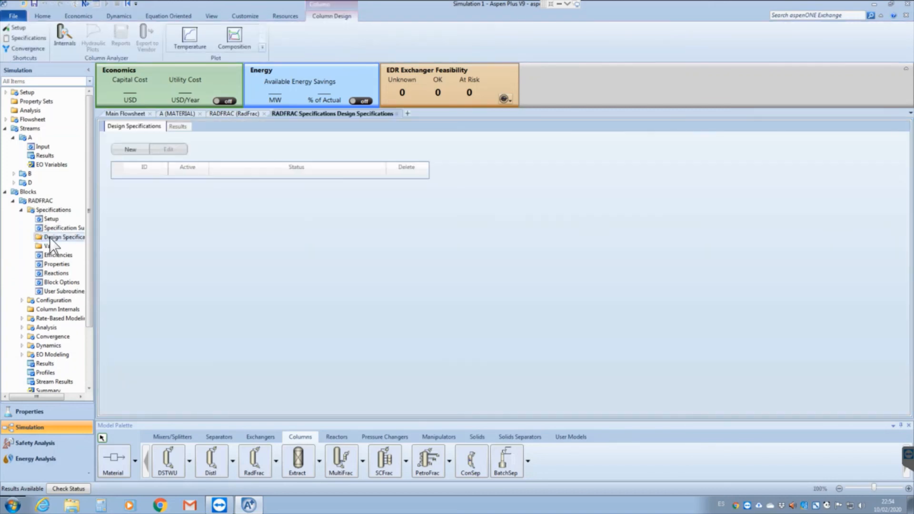
left_click(130, 149)
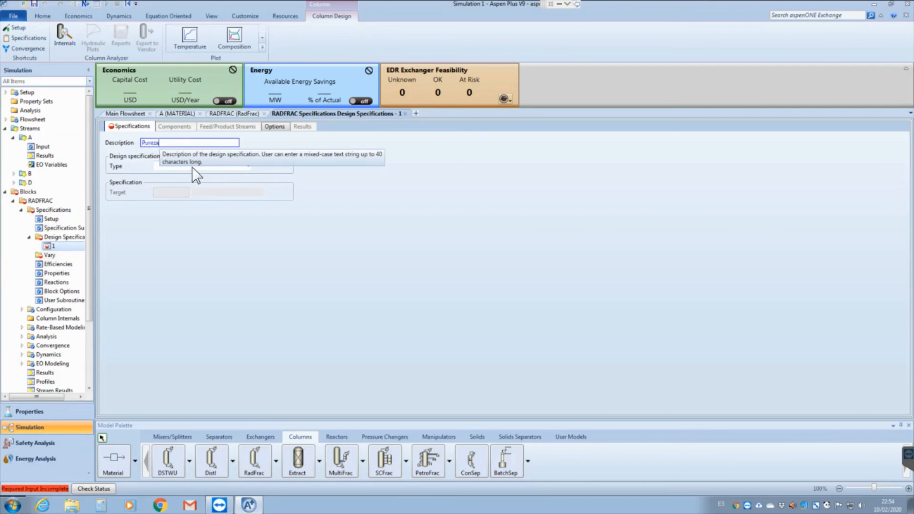
type("Pureza")
left_click(235, 167)
left_click(247, 164)
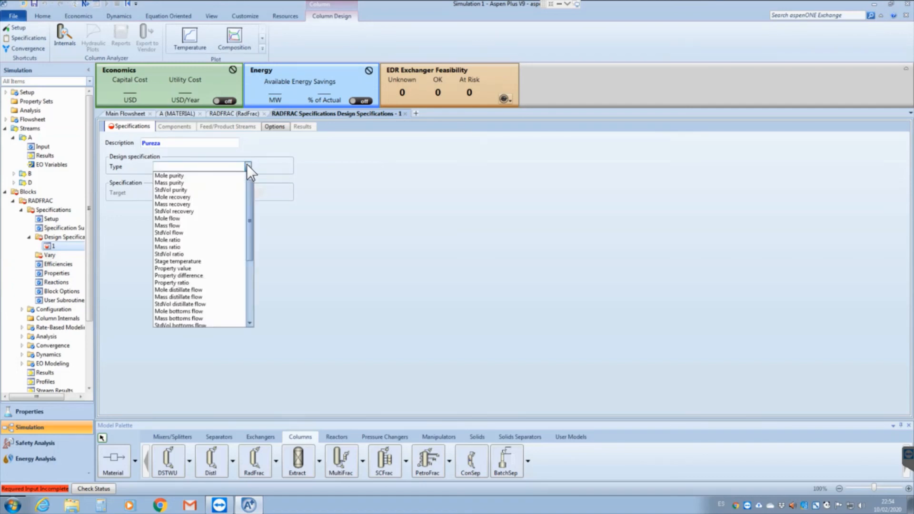
left_click(180, 176)
left_click(173, 192)
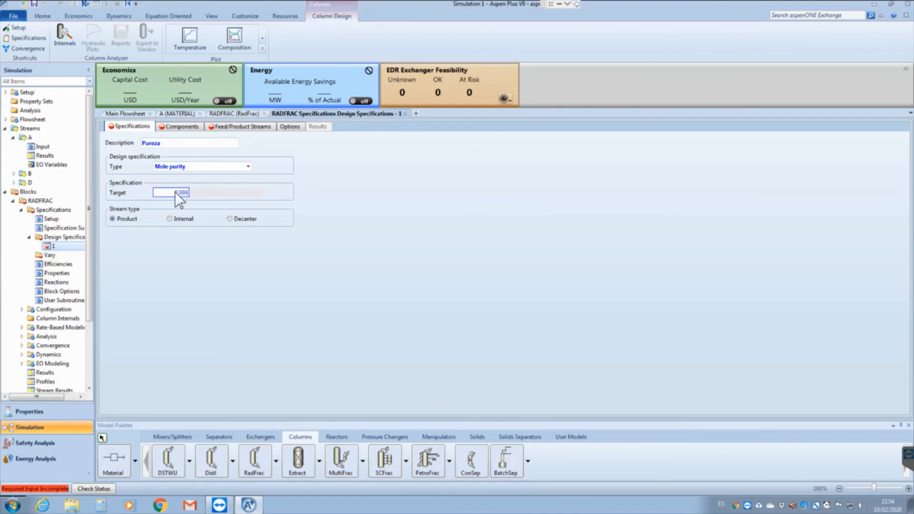
type("0,999")
key("Return")
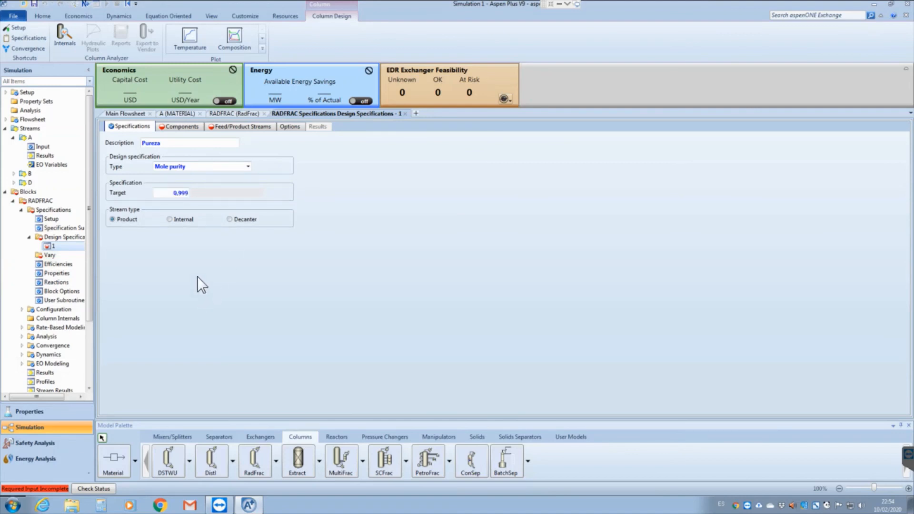
Step: Assign N-BUT-01 as the component and D as the product stream of the first RADFRAC design specification
left_click(180, 127)
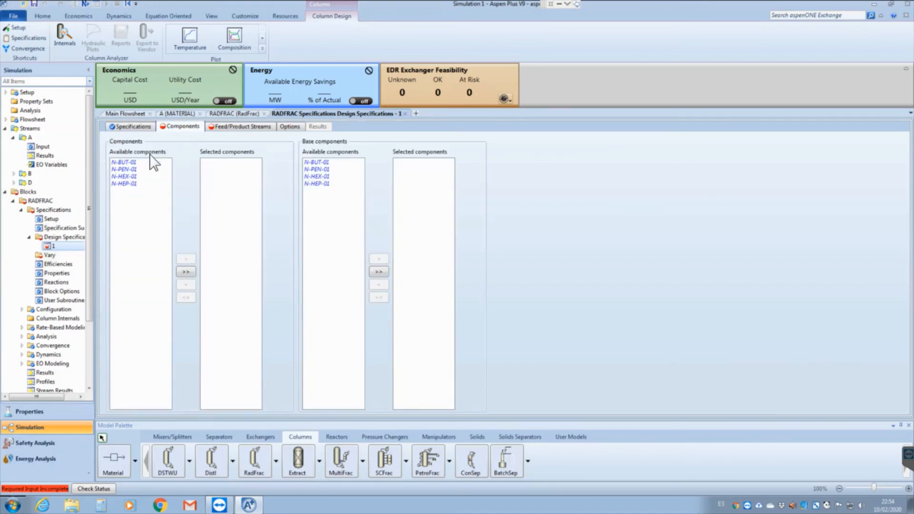
left_click(131, 162)
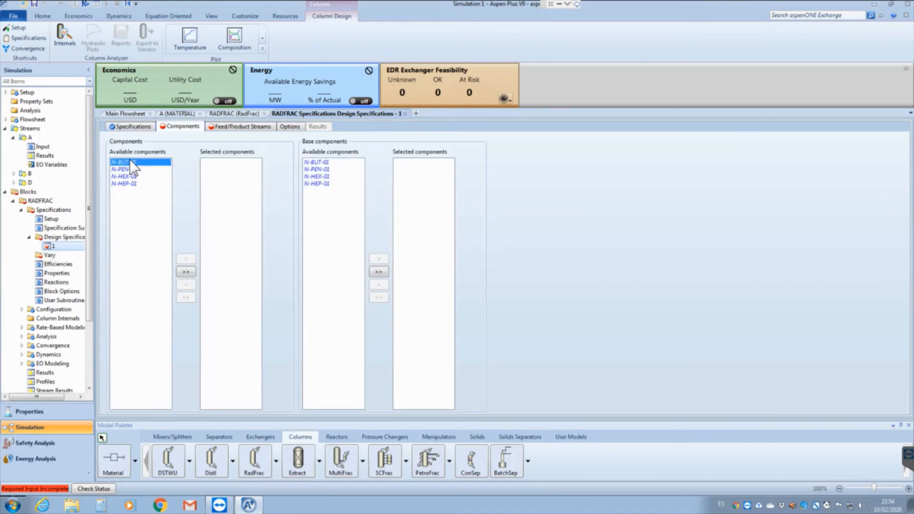
left_click(186, 259)
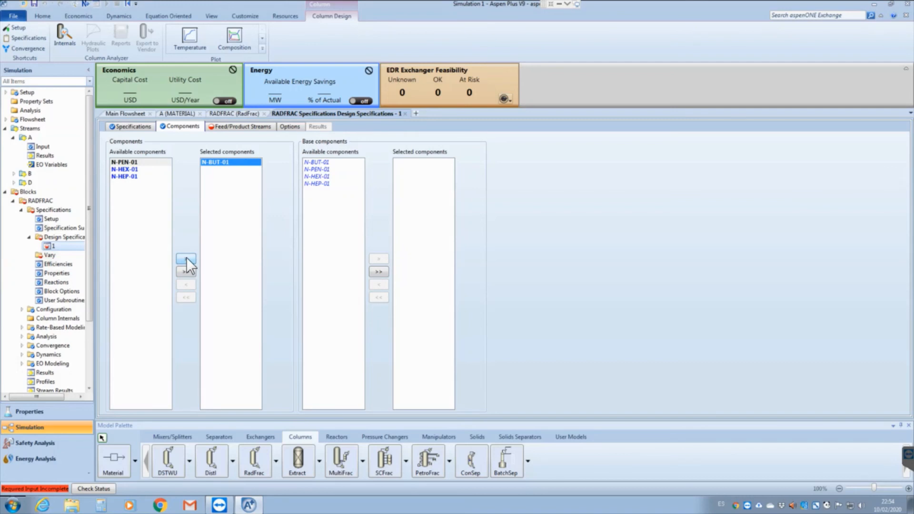
left_click(242, 126)
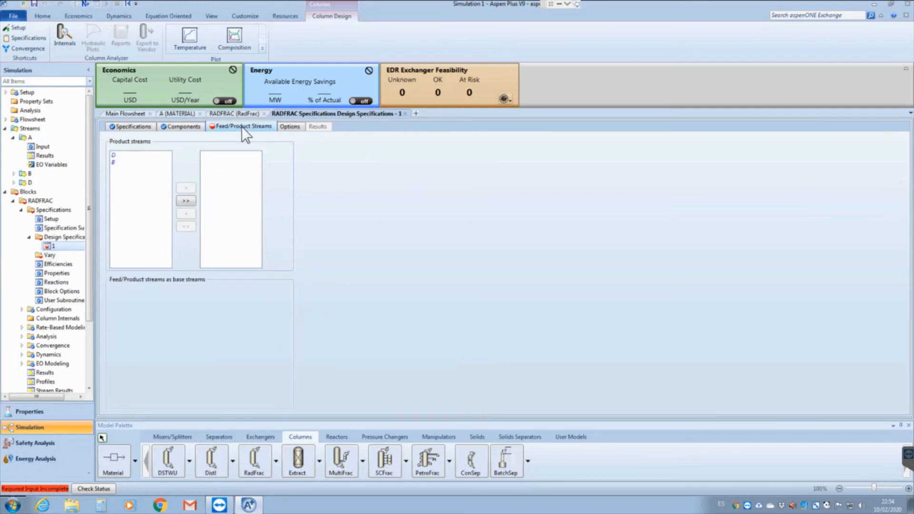
double_click(119, 157)
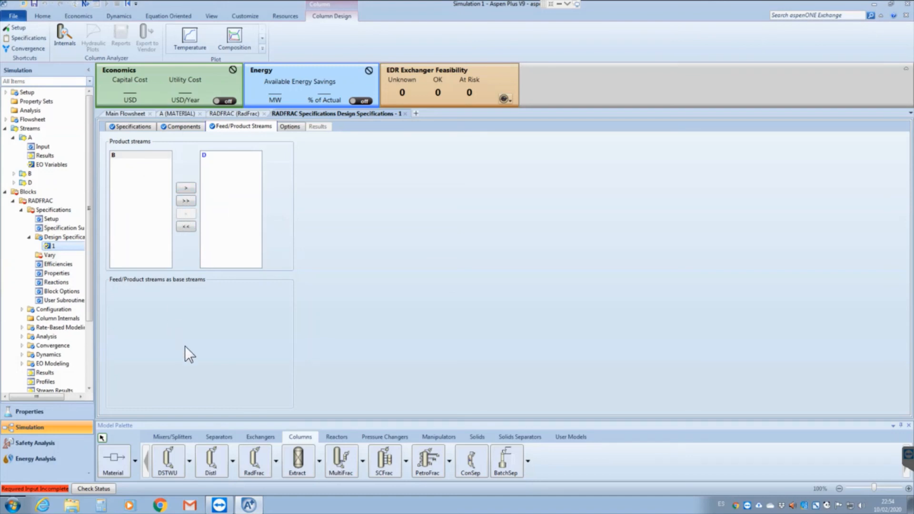
Step: Create a second RADFRAC design specification described as Pureza 2, of type Mole purity with a target of 0.001
double_click(70, 237)
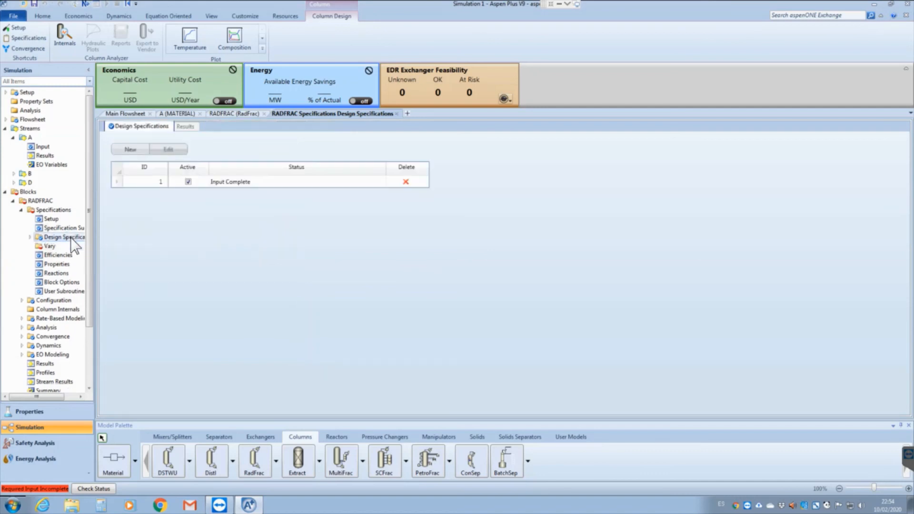
left_click(127, 148)
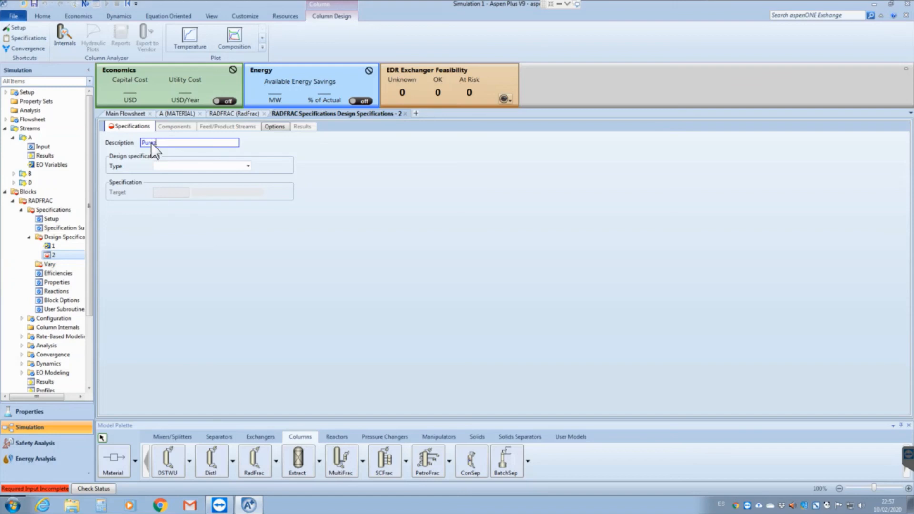
left_click(249, 166)
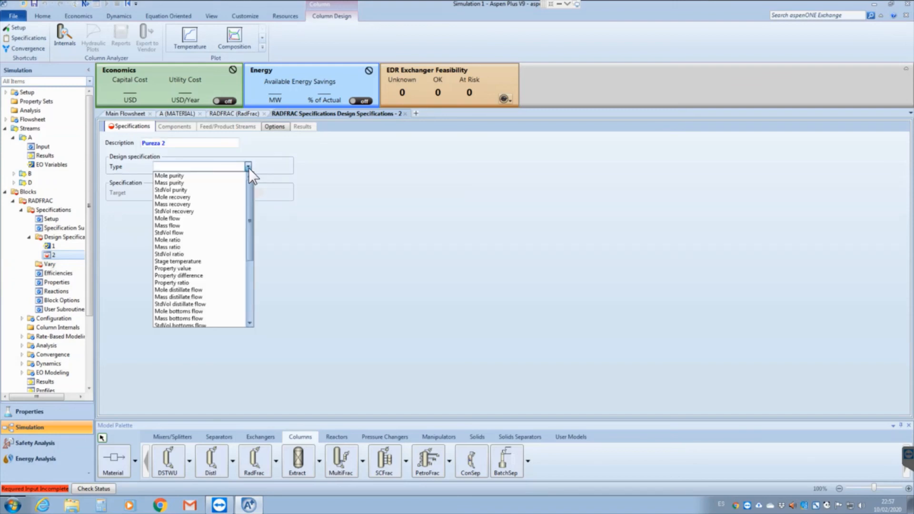
left_click(185, 177)
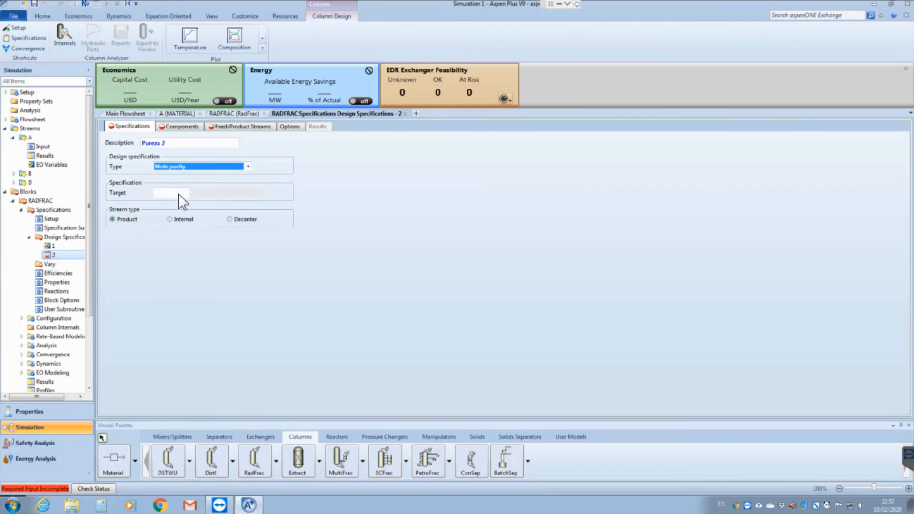
left_click(179, 192)
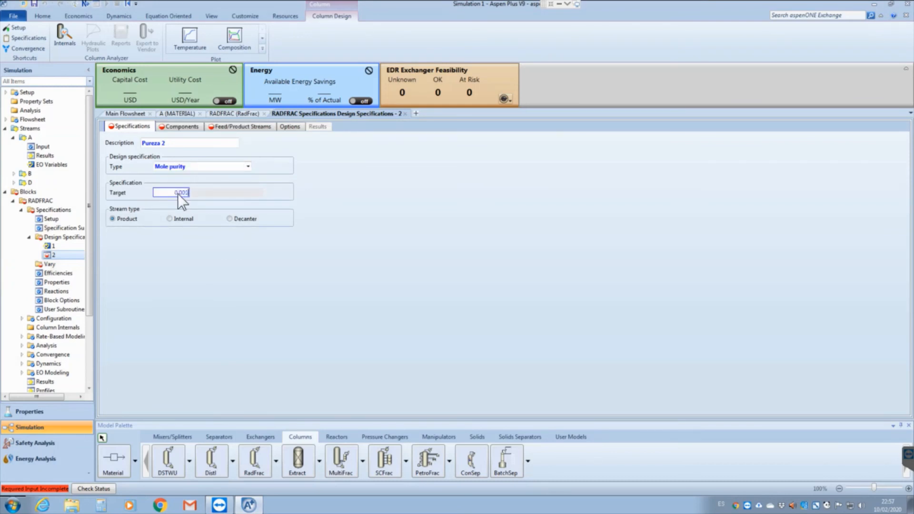
Step: Assign N-BUT-01 as the component and B as the product stream of the Pureza 2 design specification
left_click(184, 128)
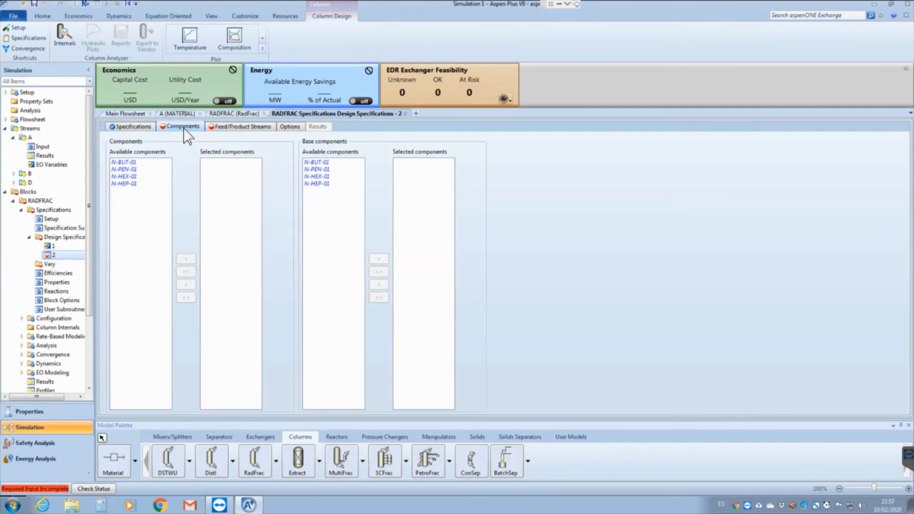
left_click(124, 162)
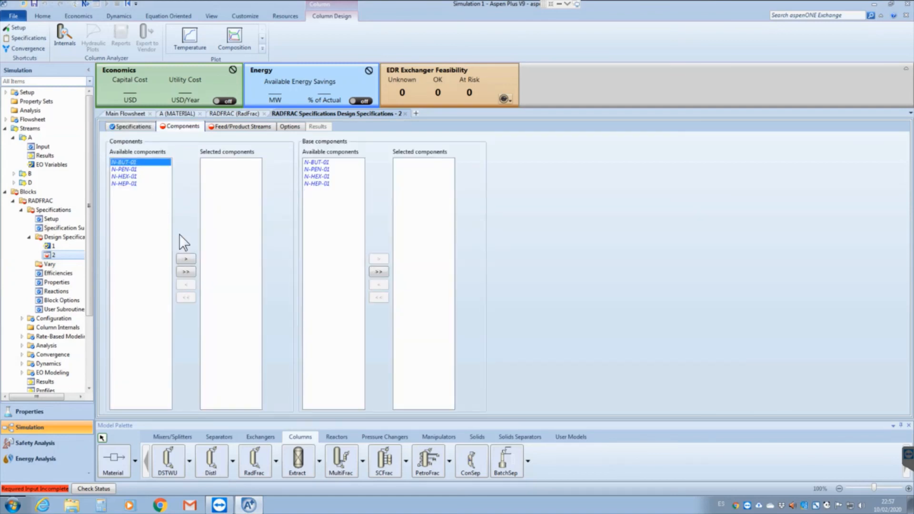
left_click(184, 259)
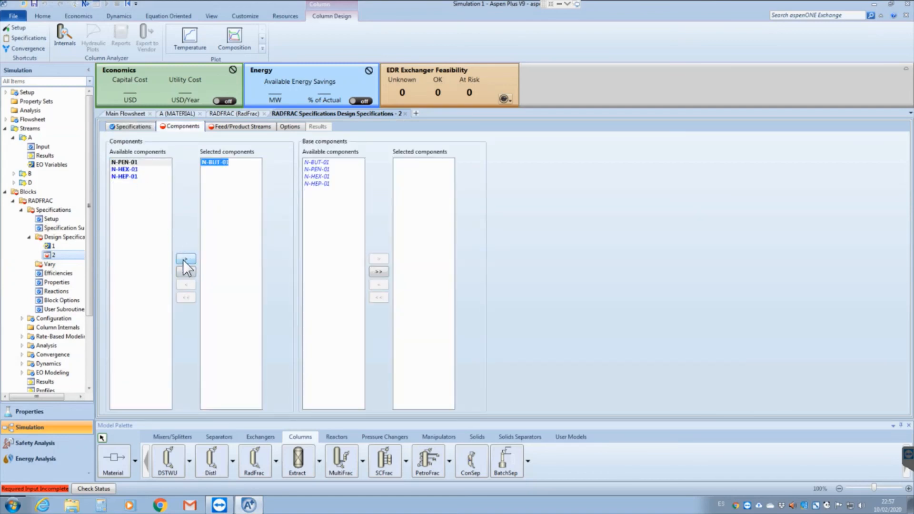
left_click(235, 127)
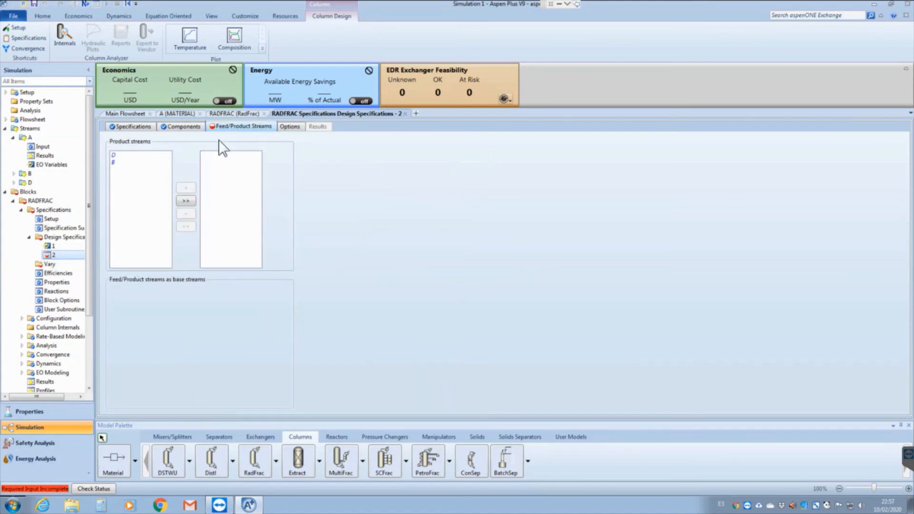
left_click(118, 163)
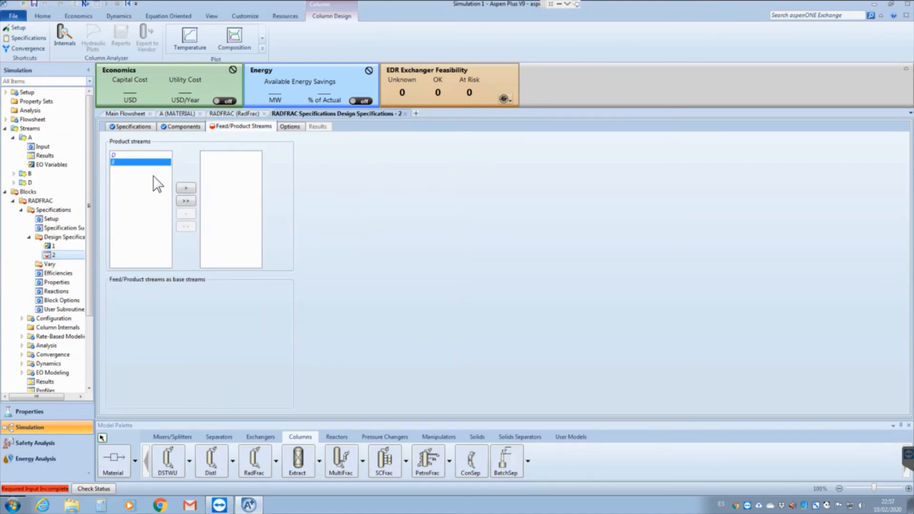
left_click(182, 187)
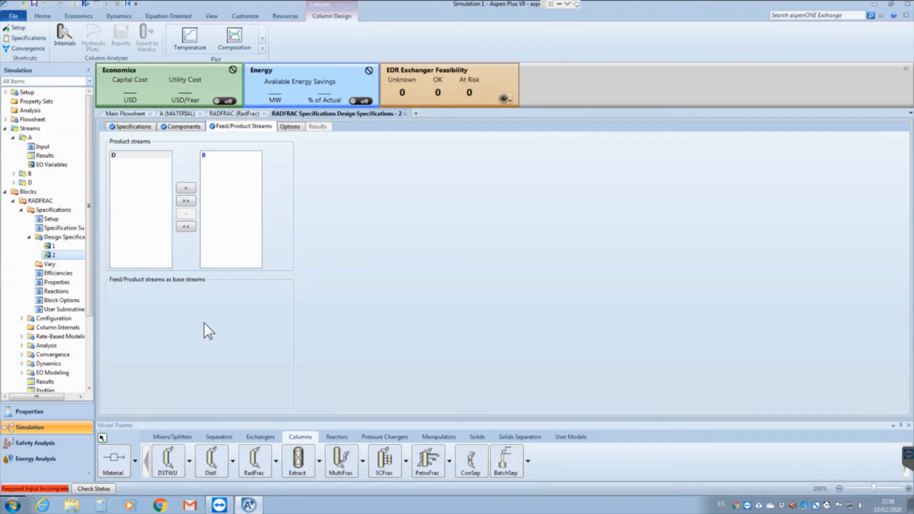
Step: Create a RADFRAC Vary entry that adjusts the reflux ratio between a lower bound of 1 and an upper bound of 7
left_click(46, 264)
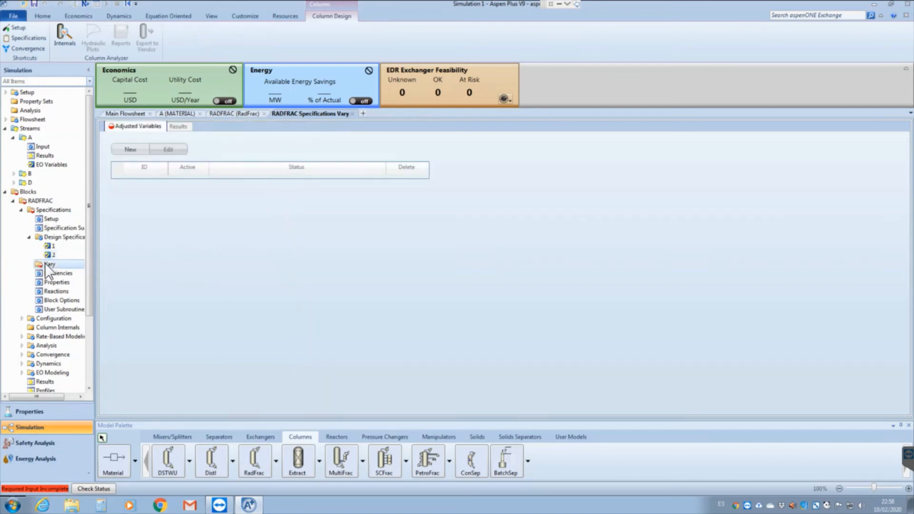
left_click(128, 149)
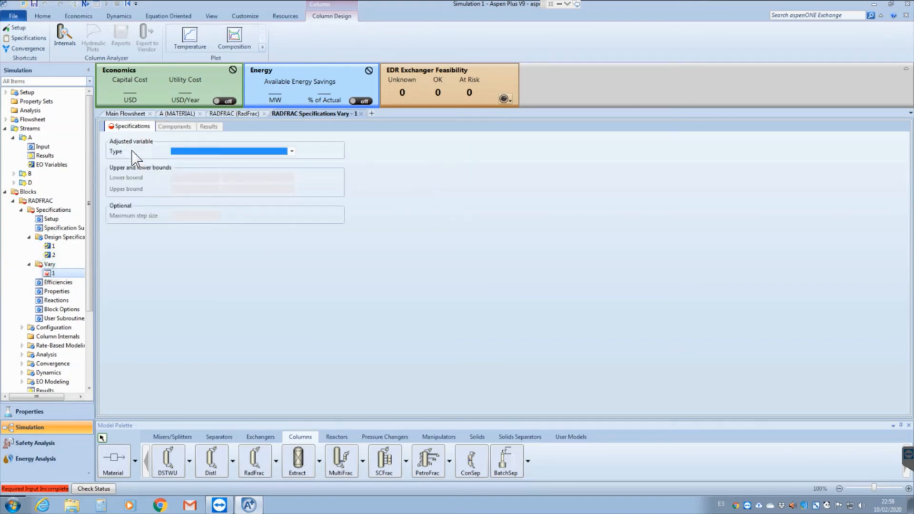
left_click(291, 151)
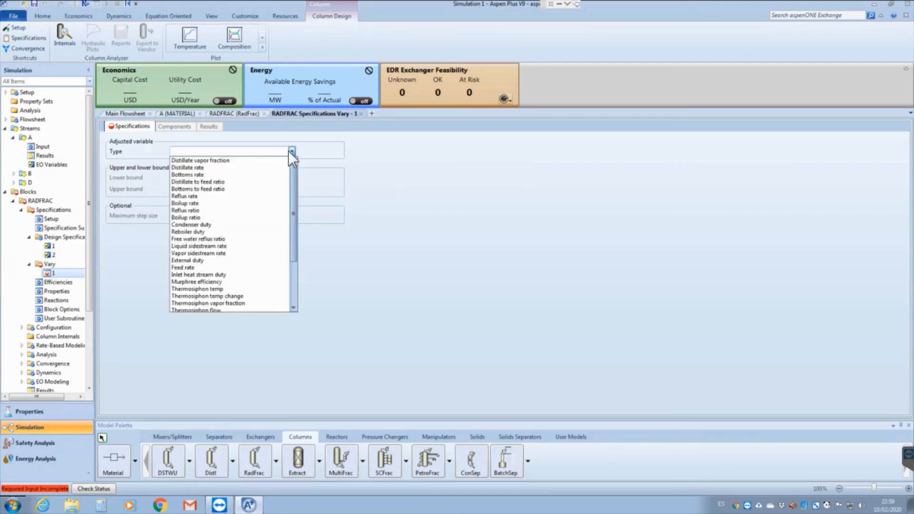
left_click(198, 211)
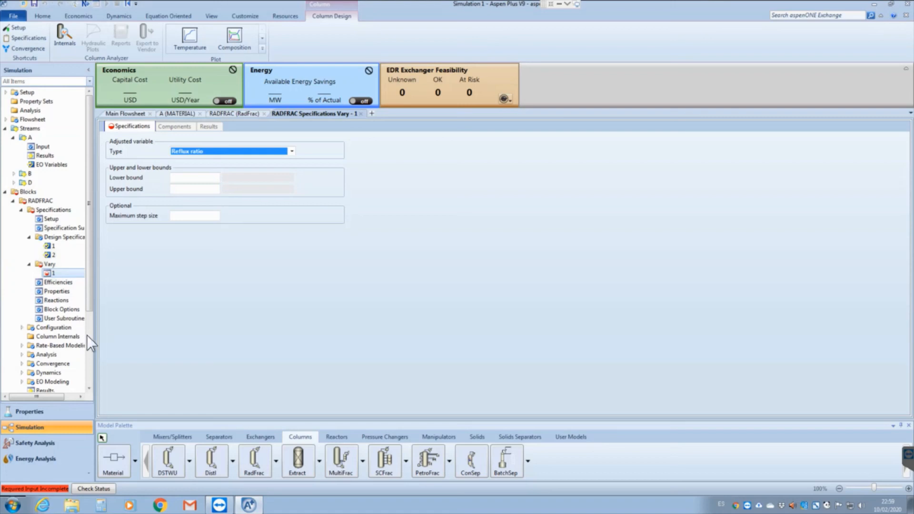
left_click(202, 178)
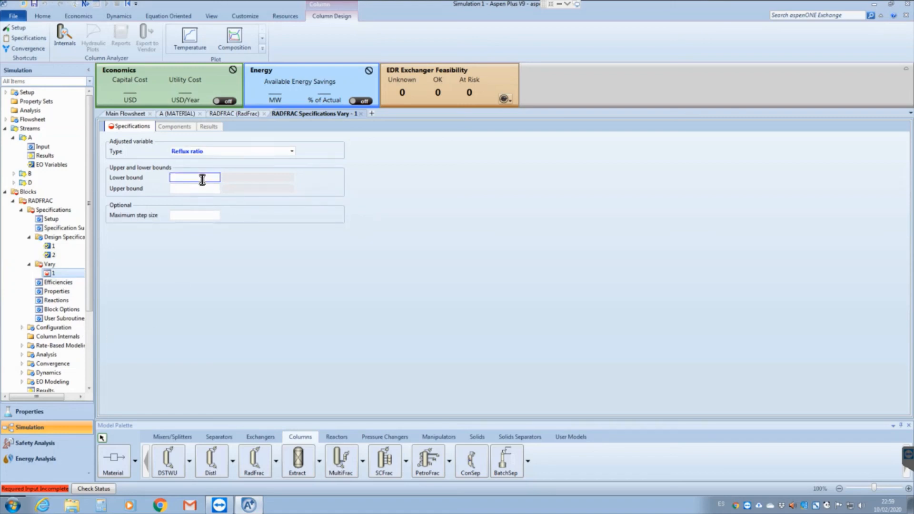
type("1")
left_click(207, 192)
type("7")
left_click(199, 288)
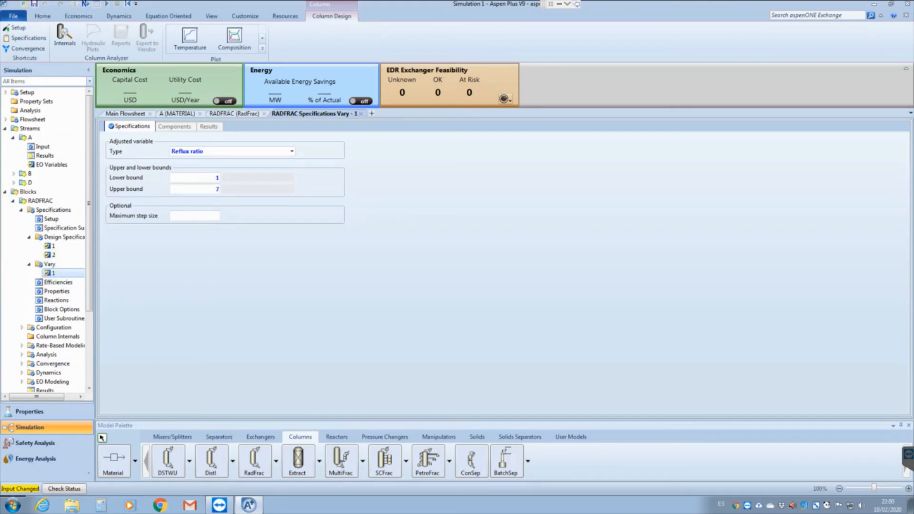
Step: Create a second RADFRAC Vary entry for the distillate rate with a lower bound of 100 kmol/hr, and fill in its upper bound
double_click(62, 264)
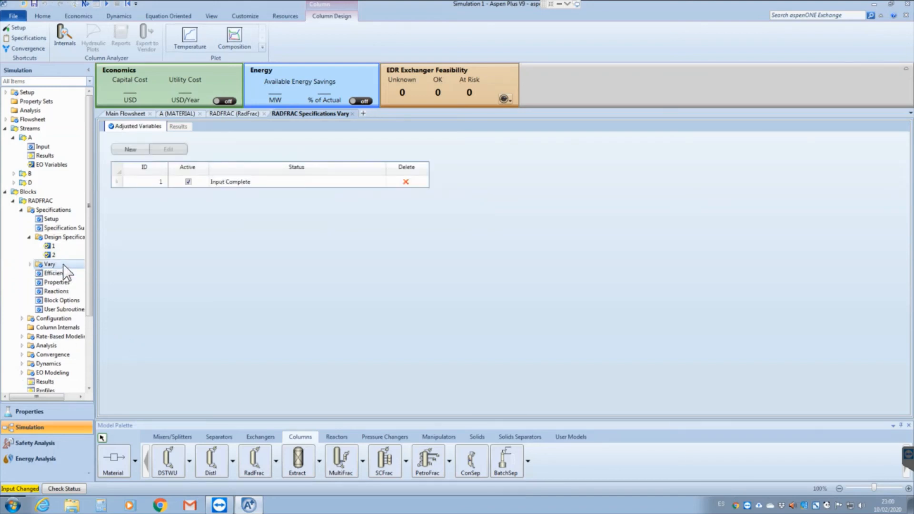
left_click(137, 150)
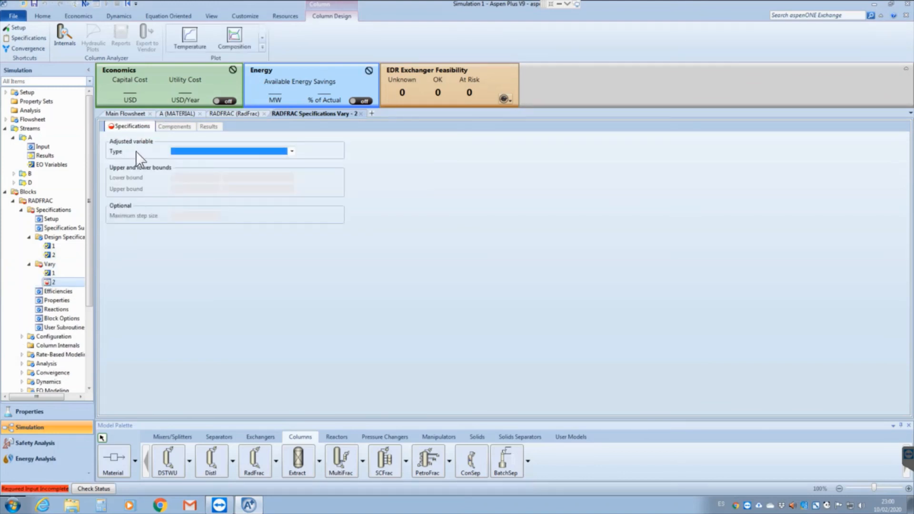
left_click(292, 152)
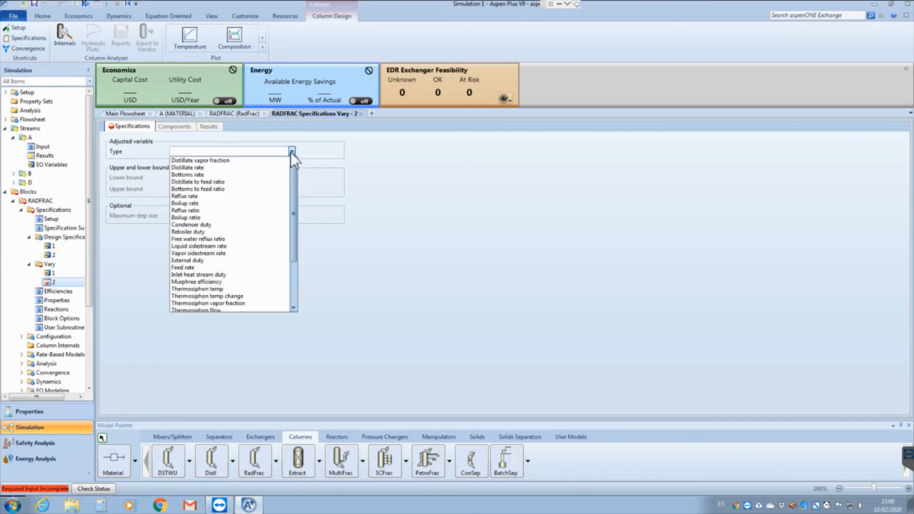
left_click(204, 167)
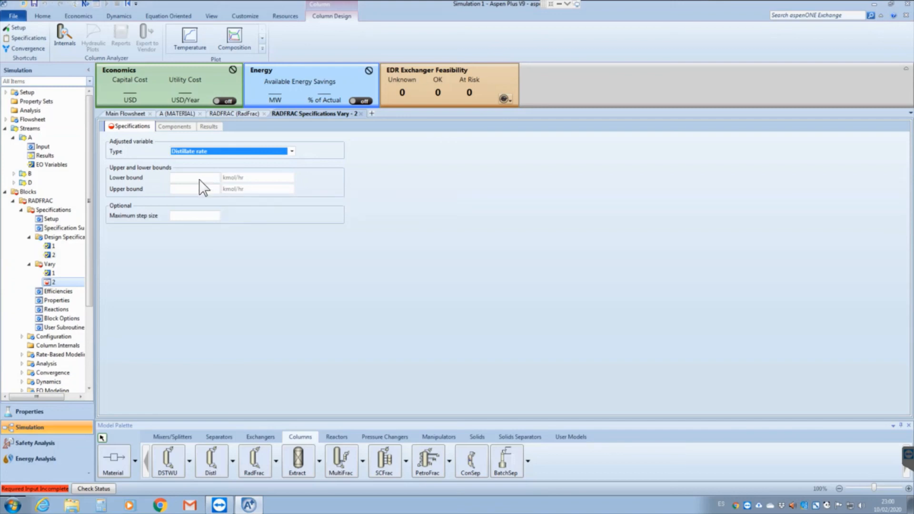
left_click(200, 179)
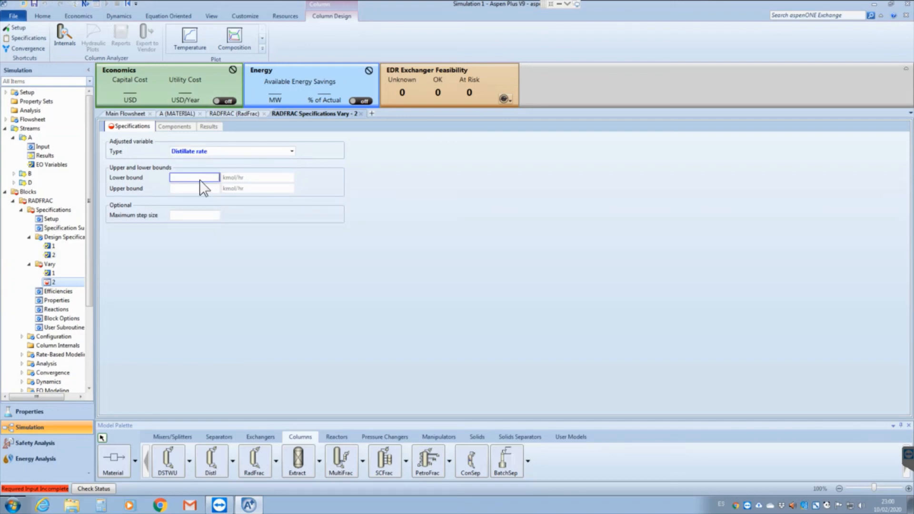
type("100")
left_click(205, 190)
left_click(194, 242)
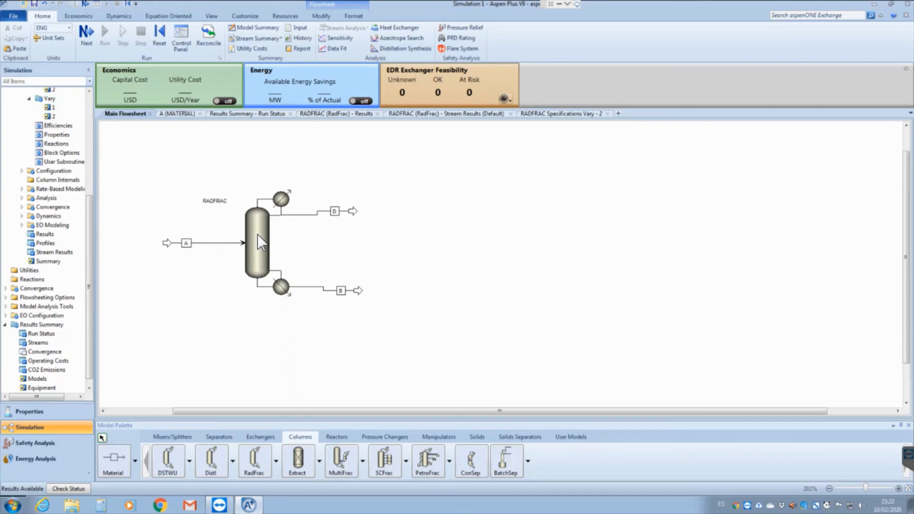
Step: Open the recalculated RADFRAC stream results to examine the n-butane mole fractions in products B and D
scroll(82, 170, "up", 1)
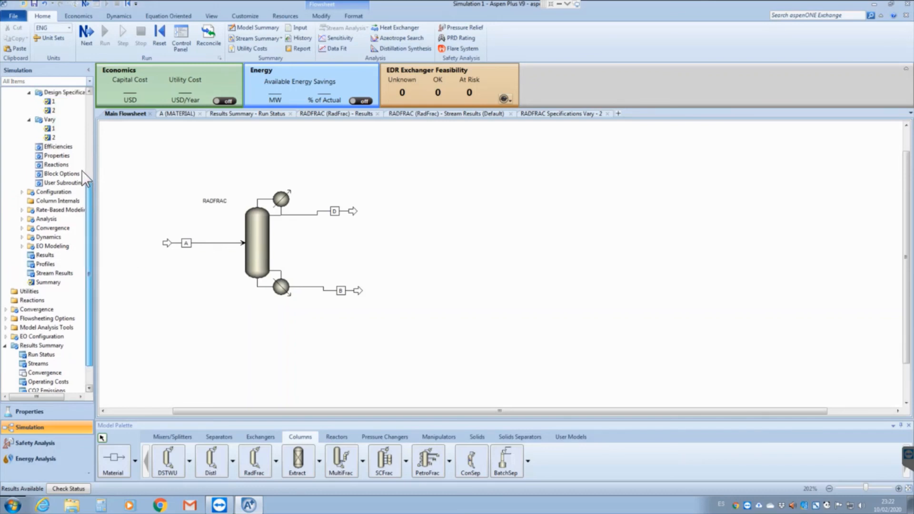
scroll(85, 204, "up", 6)
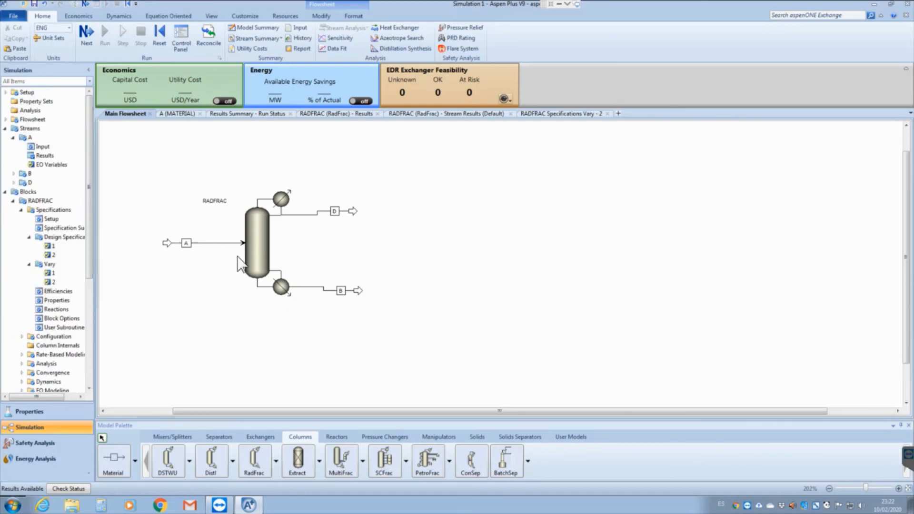
right_click(265, 250)
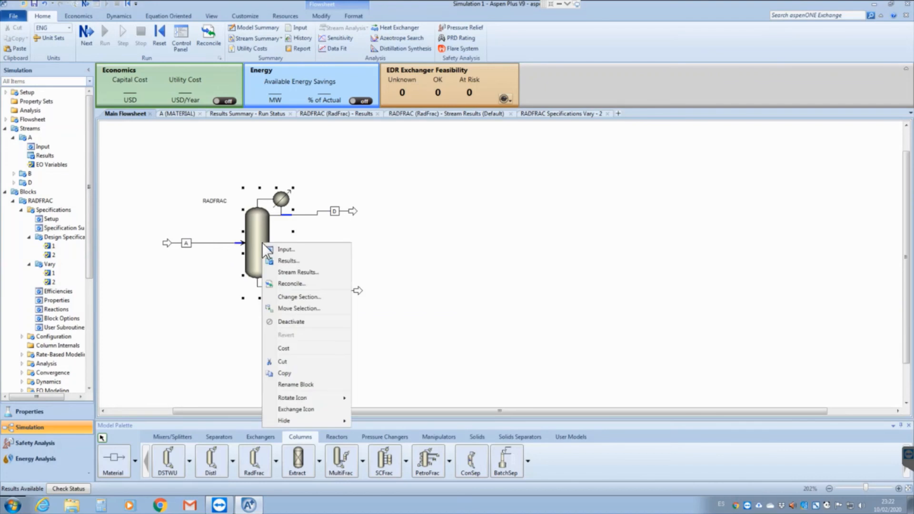
left_click(299, 272)
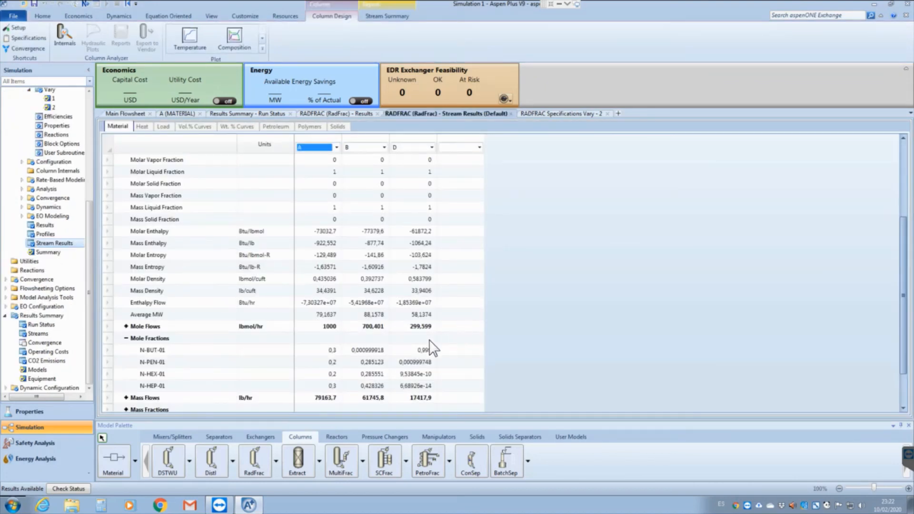